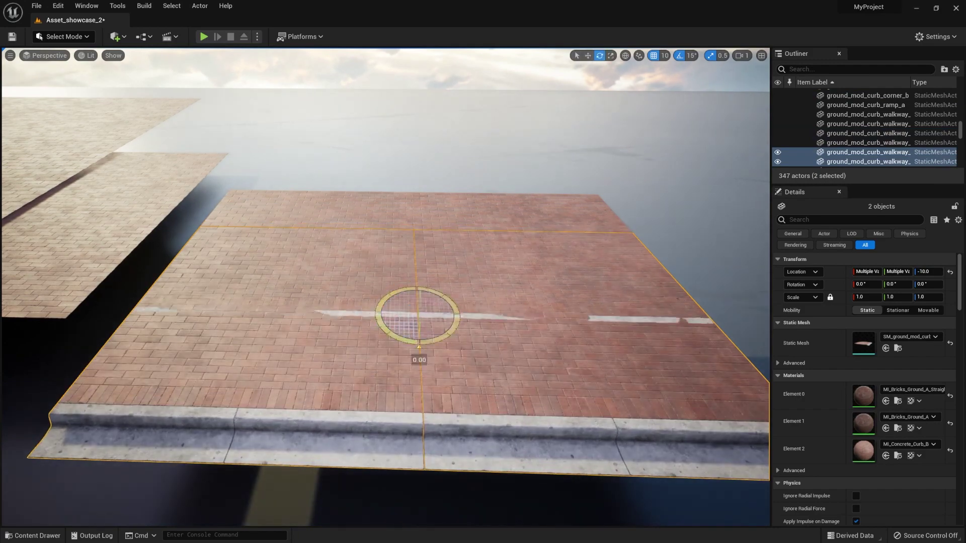
Step: Rotate the two selected curb walkway pieces 180° and move them so their edge meets the curb of the other pair
{"action": "left_click_drag", "start_coordinate": [419, 347], "coordinate": [426, 514]}
{"action": "key", "text": "w"}
{"action": "right_click_drag", "start_coordinate": [427, 503], "coordinate": [445, 521]}
{"action": "left_click_drag", "start_coordinate": [408, 435], "coordinate": [415, 470]}
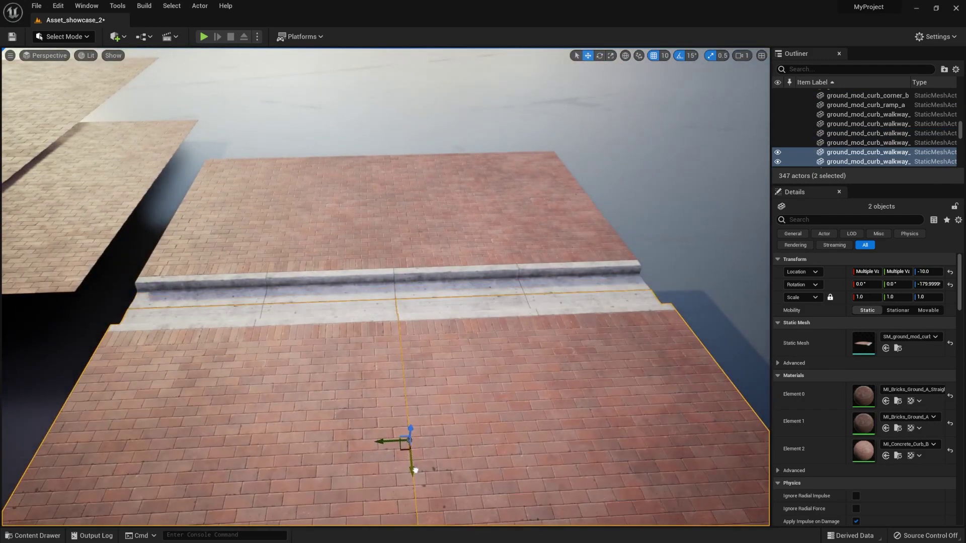
Step: Duplicate the end curb walkway piece of both rows and align the copies along Y to extend the curb strip
{"action": "right_click_drag", "start_coordinate": [414, 470], "coordinate": [435, 445]}
{"action": "key", "text": "s"}
{"action": "left_click", "coordinate": [377, 286]}
{"action": "left_click", "coordinate": [490, 419], "text": "ctrl"}
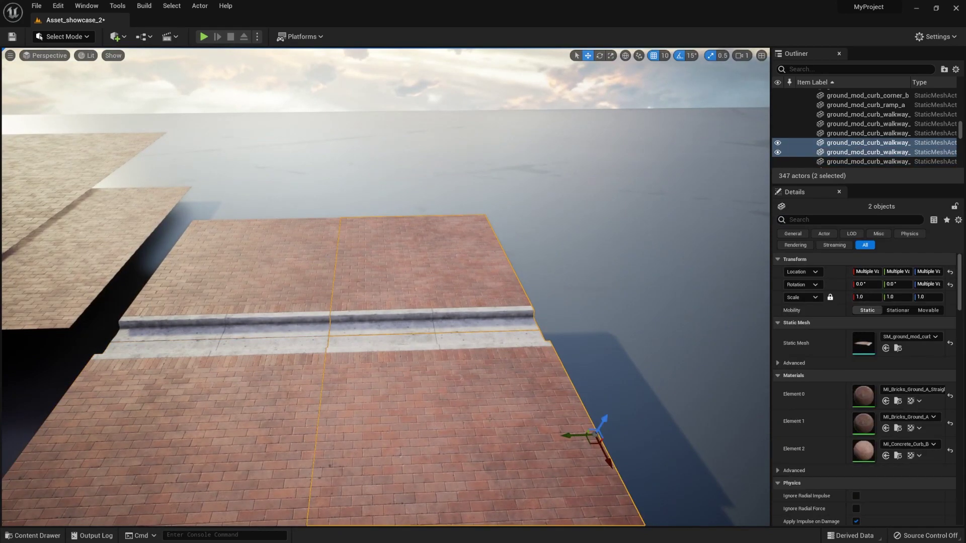
{"action": "left_click_drag", "start_coordinate": [565, 436], "coordinate": [781, 429], "text": "alt"}
{"action": "right_click_drag", "start_coordinate": [665, 382], "coordinate": [707, 382]}
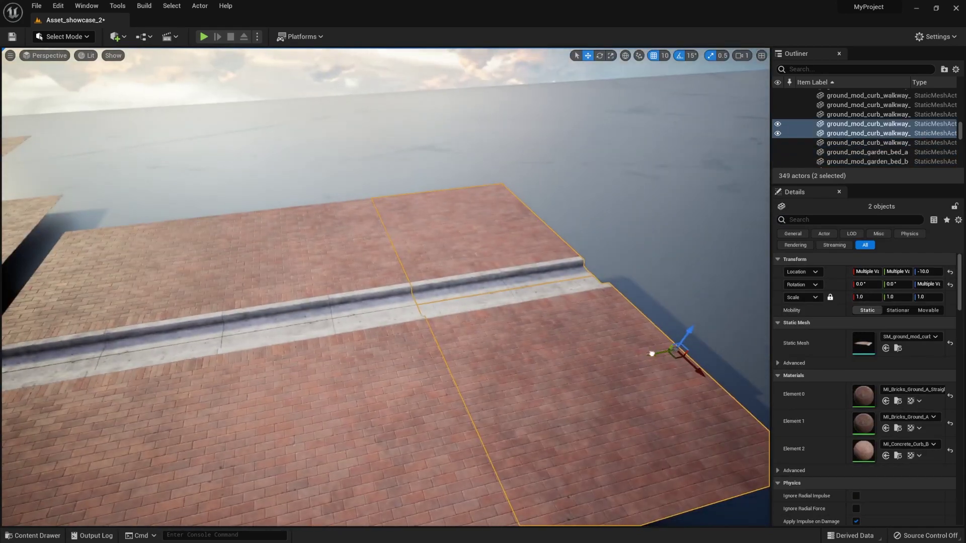
{"action": "left_click_drag", "start_coordinate": [651, 352], "coordinate": [663, 352]}
Step: Duplicate the brick ground tile and lay copies in a row along the back edge of the curb walkway
{"action": "key", "text": "s"}
{"action": "right_click_drag", "start_coordinate": [663, 353], "coordinate": [607, 332]}
{"action": "left_click", "coordinate": [297, 317]}
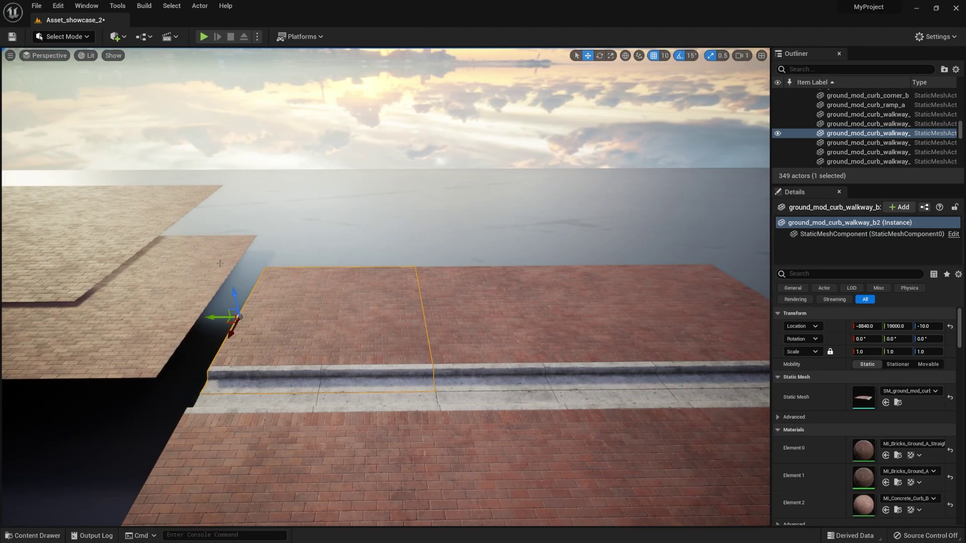
{"action": "left_click", "coordinate": [186, 262]}
{"action": "left_click_drag", "start_coordinate": [147, 263], "coordinate": [399, 240], "text": "alt"}
{"action": "key", "text": "e"}
{"action": "key", "text": "w"}
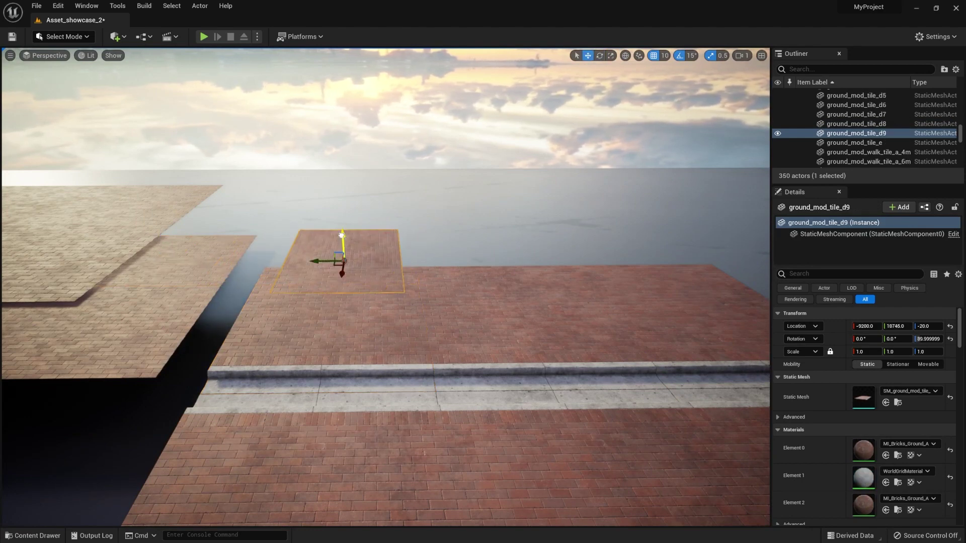
{"action": "left_click_drag", "start_coordinate": [335, 263], "coordinate": [607, 245]}
{"action": "right_click_drag", "start_coordinate": [607, 245], "coordinate": [609, 248]}
Step: Duplicate a pair of curb walkway pieces, one from each row, and slide the copies further along the strip
{"action": "left_click", "coordinate": [604, 312]}
{"action": "left_click", "coordinate": [634, 392], "text": "ctrl"}
{"action": "right_click_drag", "start_coordinate": [573, 387], "coordinate": [574, 387]}
{"action": "left_click_drag", "start_coordinate": [588, 338], "coordinate": [695, 303], "text": "alt"}
{"action": "right_click_drag", "start_coordinate": [694, 303], "coordinate": [690, 304]}
Step: Duplicate the four back-row curb walkway pieces, raise the copies to Z 10, and reposition them as another level
{"action": "left_click", "coordinate": [373, 333]}
{"action": "left_click", "coordinate": [326, 333], "text": "ctrl"}
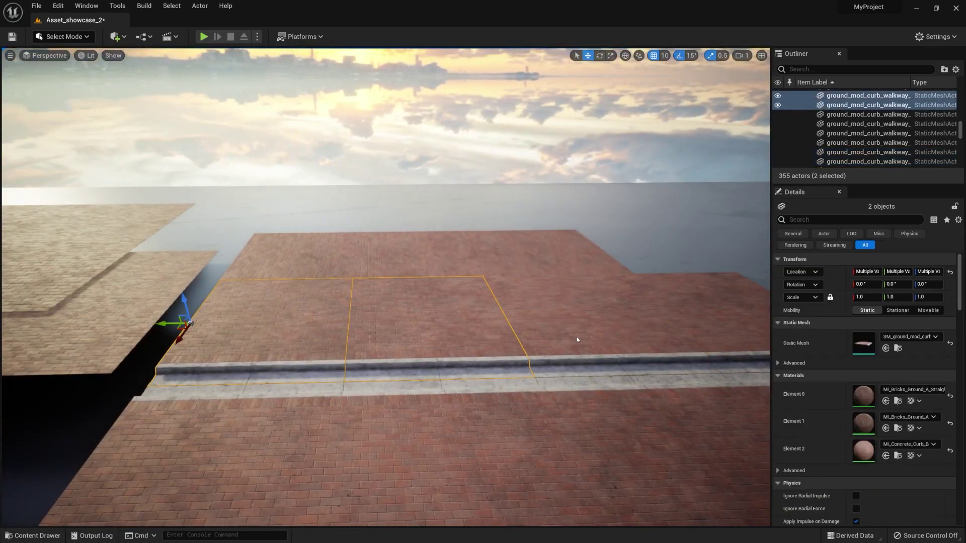
{"action": "left_click", "coordinate": [577, 339], "text": "ctrl"}
{"action": "left_click", "coordinate": [697, 327], "text": "ctrl"}
{"action": "mouse_move", "coordinate": [662, 297]}
{"action": "left_mouse_down", "text": "alt"}
{"action": "mouse_move", "coordinate": [668, 278]}
{"action": "mouse_move", "coordinate": [664, 291]}
{"action": "left_mouse_up", "text": "alt"}
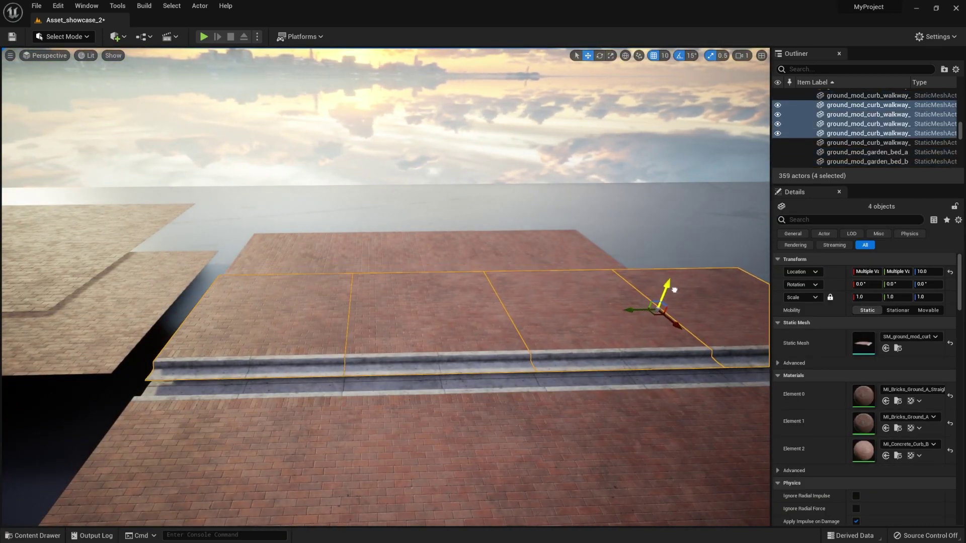
{"action": "left_click_drag", "start_coordinate": [675, 323], "coordinate": [753, 283]}
{"action": "key", "text": "e"}
{"action": "key", "text": "w"}
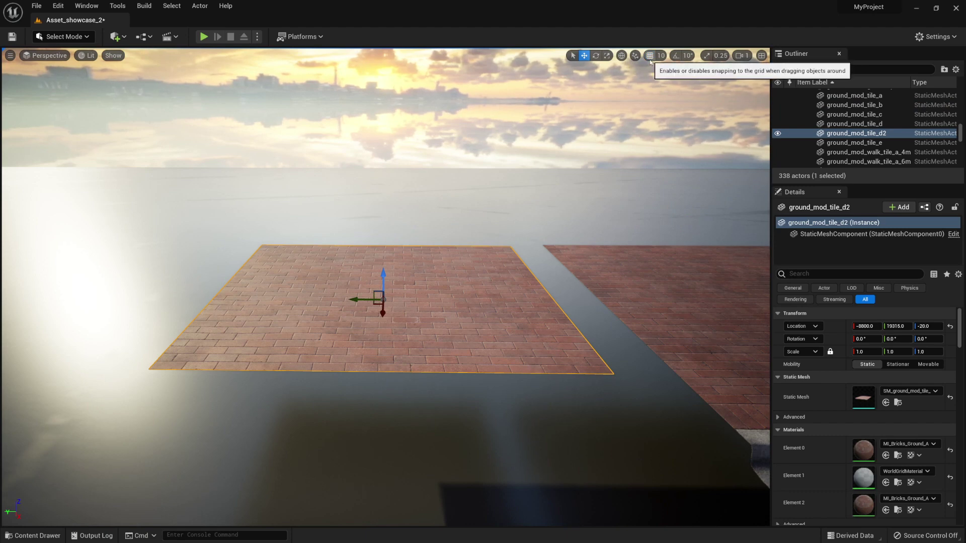
Step: Turn on grid snapping with a size of 10 and move the brick tile along Y to 19305
{"action": "scroll", "coordinate": [333, 314], "scroll_direction": "up", "scroll_amount": 5}
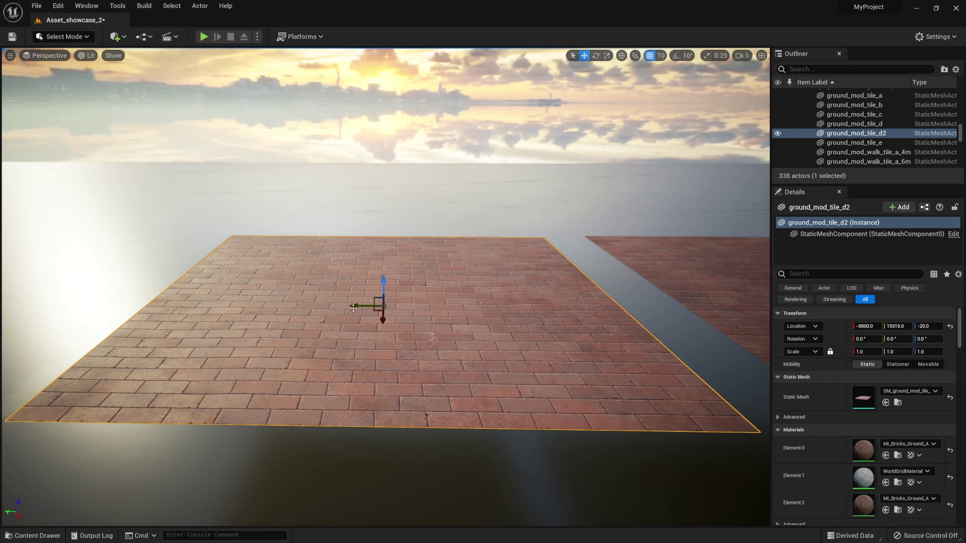
{"action": "mouse_move", "coordinate": [356, 307]}
{"action": "left_mouse_down"}
{"action": "mouse_move", "coordinate": [285, 300]}
{"action": "mouse_move", "coordinate": [368, 310]}
{"action": "left_mouse_up"}
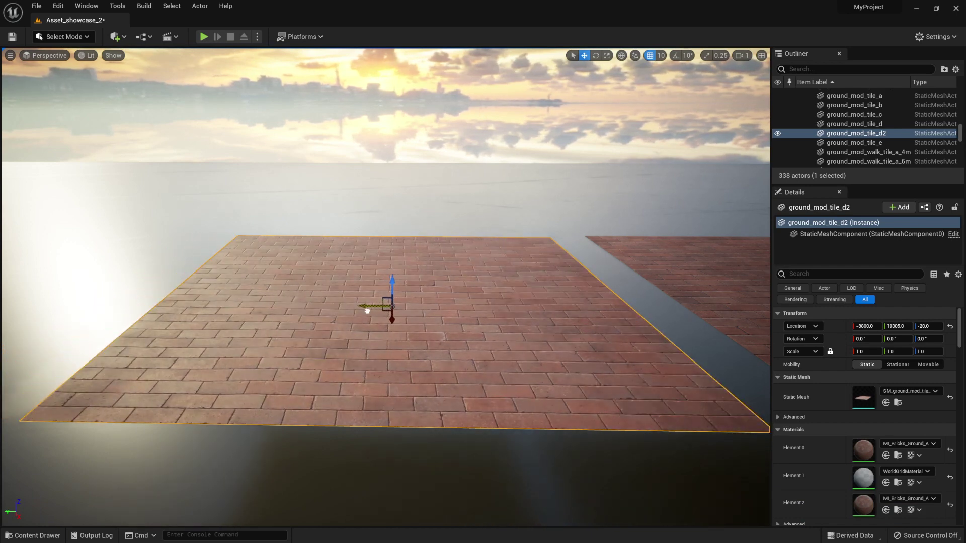
{"action": "mouse_move", "coordinate": [590, 177]}
{"action": "right_mouse_down"}
{"action": "mouse_move", "coordinate": [578, 227]}
{"action": "mouse_move", "coordinate": [590, 171]}
{"action": "right_mouse_up"}
{"action": "scroll", "coordinate": [590, 177], "scroll_direction": "up", "scroll_amount": 2}
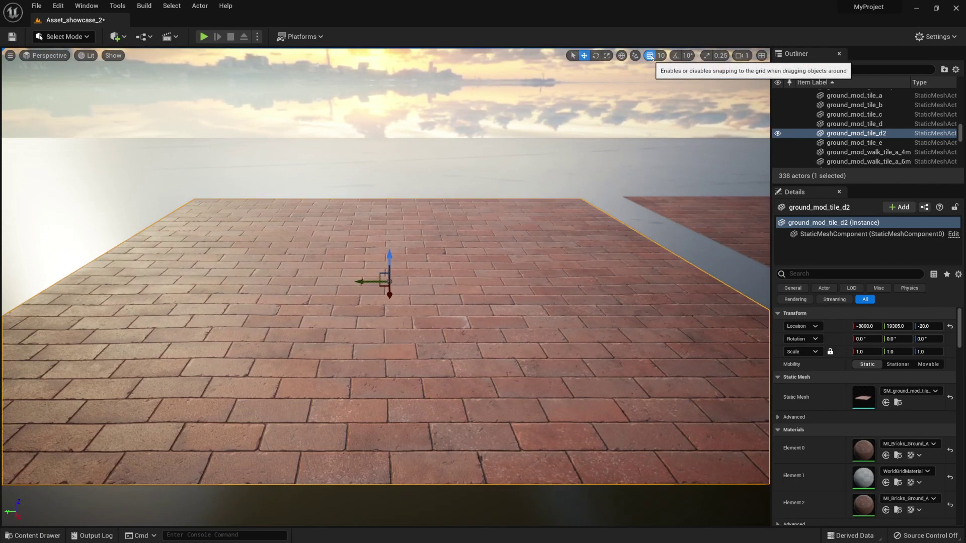
{"action": "mouse_move", "coordinate": [368, 284]}
{"action": "left_mouse_down"}
{"action": "mouse_move", "coordinate": [333, 281]}
{"action": "mouse_move", "coordinate": [361, 282]}
{"action": "left_mouse_up"}
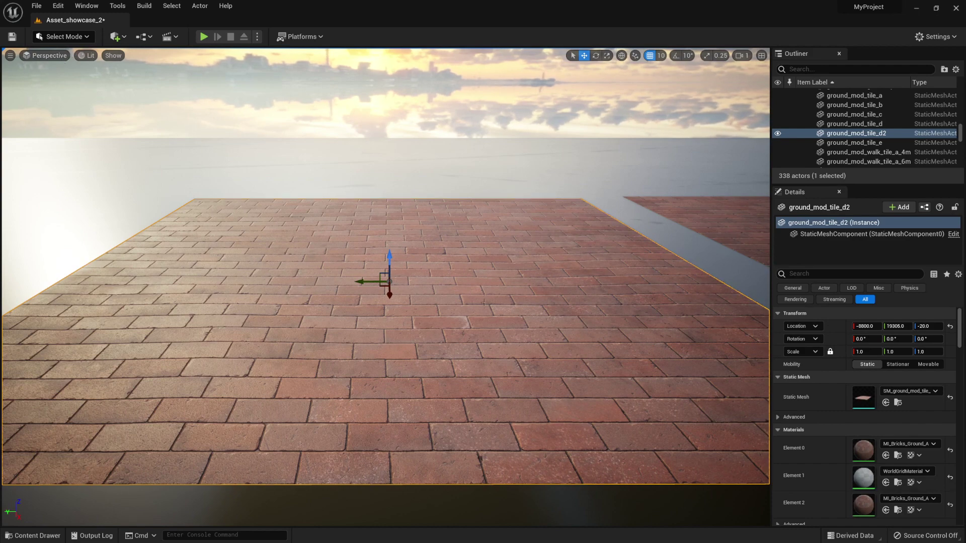
Step: Show the grid in the viewport and frame the brick tile against it
{"action": "left_click", "coordinate": [113, 56]}
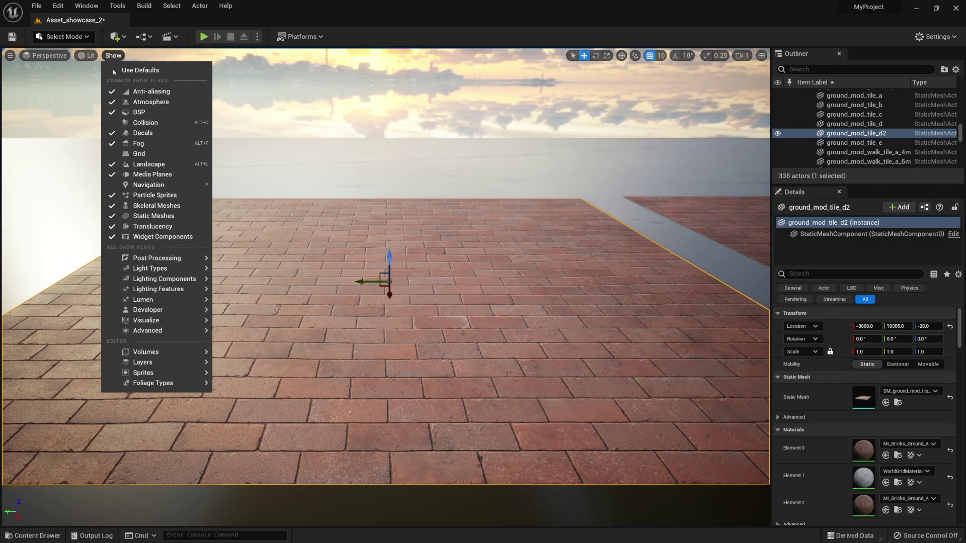
{"action": "left_click", "coordinate": [133, 155]}
{"action": "mouse_move", "coordinate": [397, 391]}
{"action": "right_mouse_down"}
{"action": "mouse_move", "coordinate": [486, 370]}
{"action": "mouse_move", "coordinate": [452, 368]}
{"action": "mouse_move", "coordinate": [397, 391]}
{"action": "right_mouse_up"}
{"action": "right_click_drag", "start_coordinate": [392, 297], "coordinate": [394, 322]}
{"action": "right_click_drag", "start_coordinate": [387, 262], "coordinate": [398, 267]}
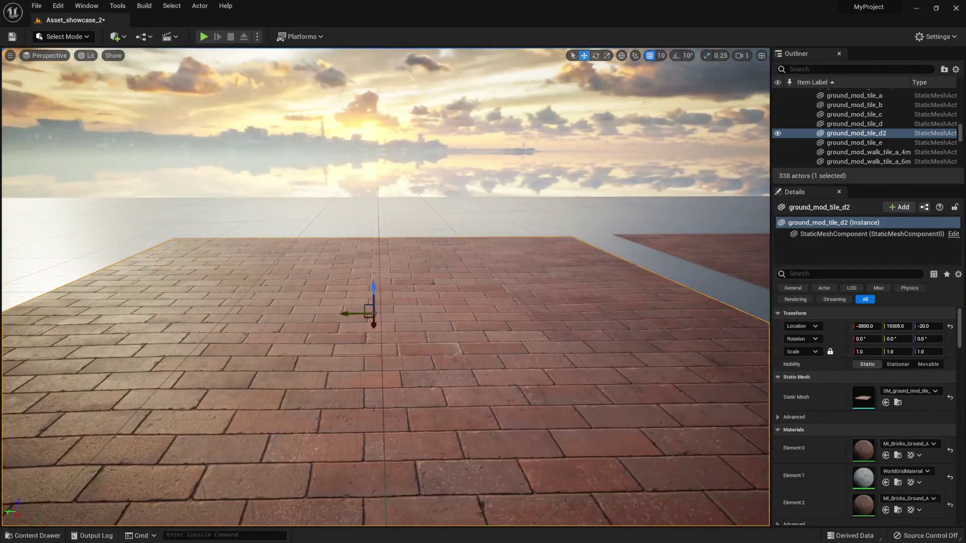
Step: Try moving the brick tile along Y to test its snapping against the 10-unit grid
{"action": "scroll", "coordinate": [365, 316], "scroll_direction": "up", "scroll_amount": 4}
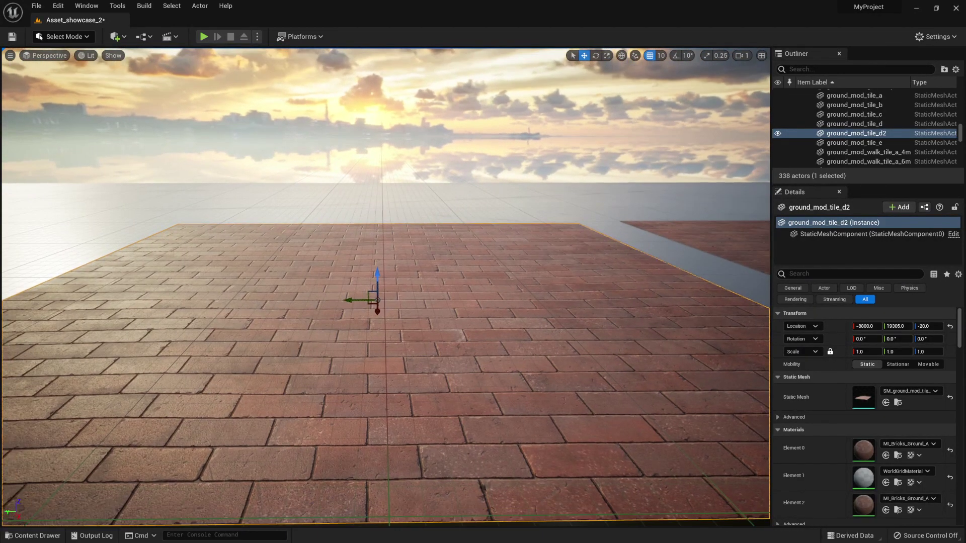
{"action": "scroll", "coordinate": [555, 206], "scroll_direction": "down", "scroll_amount": 2}
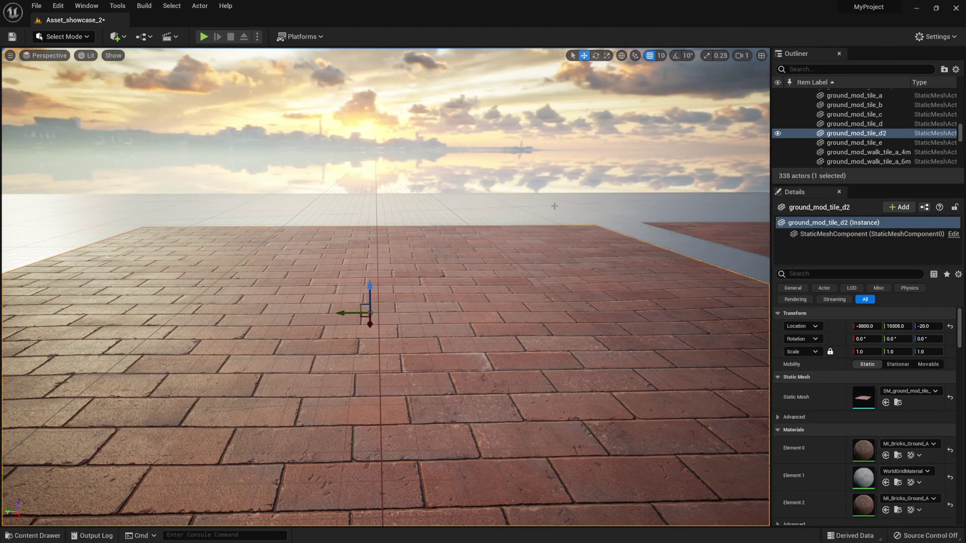
{"action": "mouse_move", "coordinate": [554, 206]}
{"action": "right_mouse_down"}
{"action": "mouse_move", "coordinate": [567, 186]}
{"action": "mouse_move", "coordinate": [564, 193]}
{"action": "right_mouse_up"}
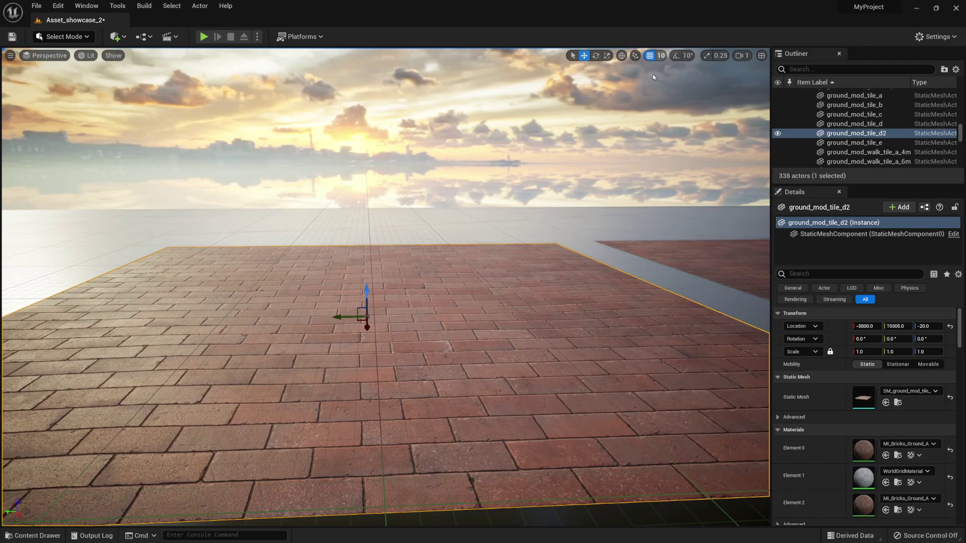
{"action": "right_click_drag", "start_coordinate": [654, 78], "coordinate": [631, 75]}
{"action": "scroll", "coordinate": [385, 287], "scroll_direction": "up", "scroll_amount": 6}
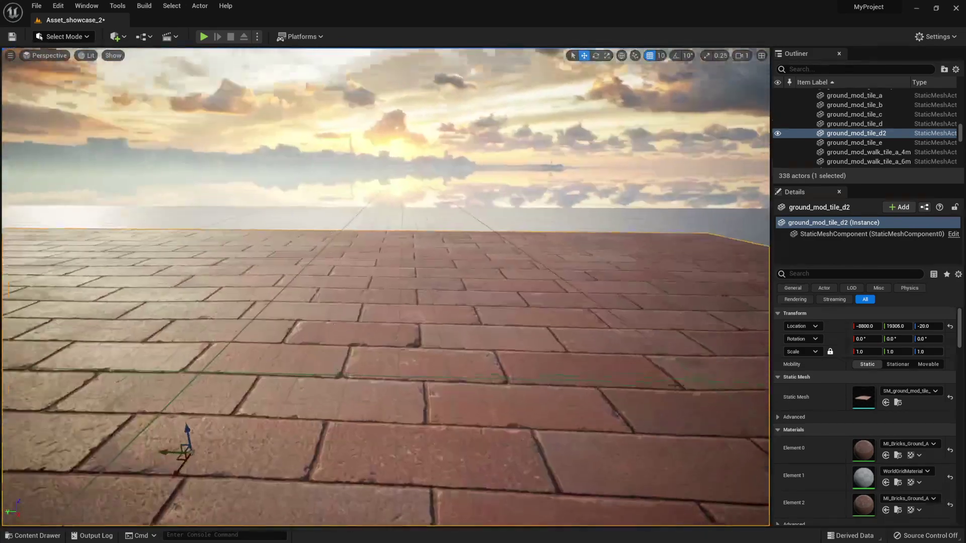
{"action": "scroll", "coordinate": [154, 419], "scroll_direction": "down", "scroll_amount": 2}
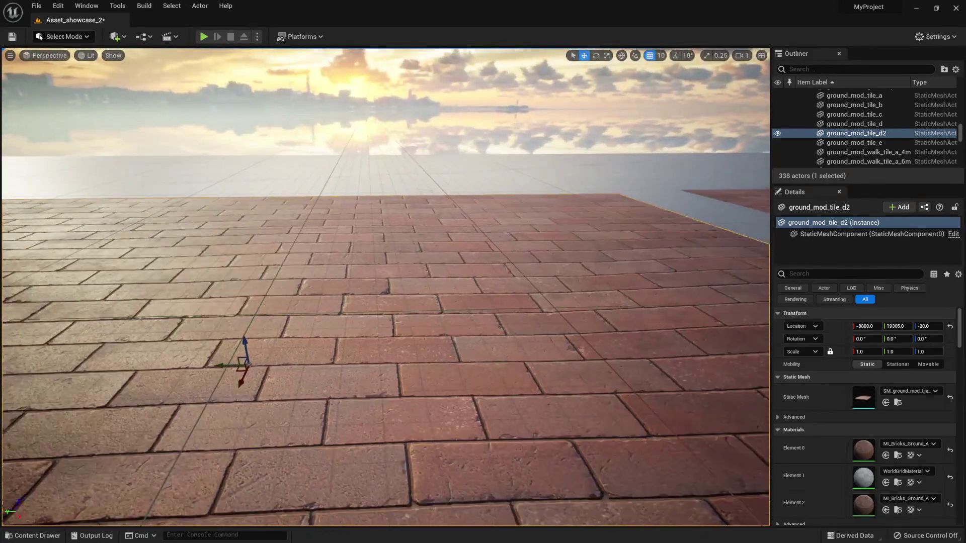
{"action": "mouse_move", "coordinate": [223, 363]}
{"action": "left_mouse_down"}
{"action": "mouse_move", "coordinate": [278, 365]}
{"action": "mouse_move", "coordinate": [227, 364]}
{"action": "left_mouse_up"}
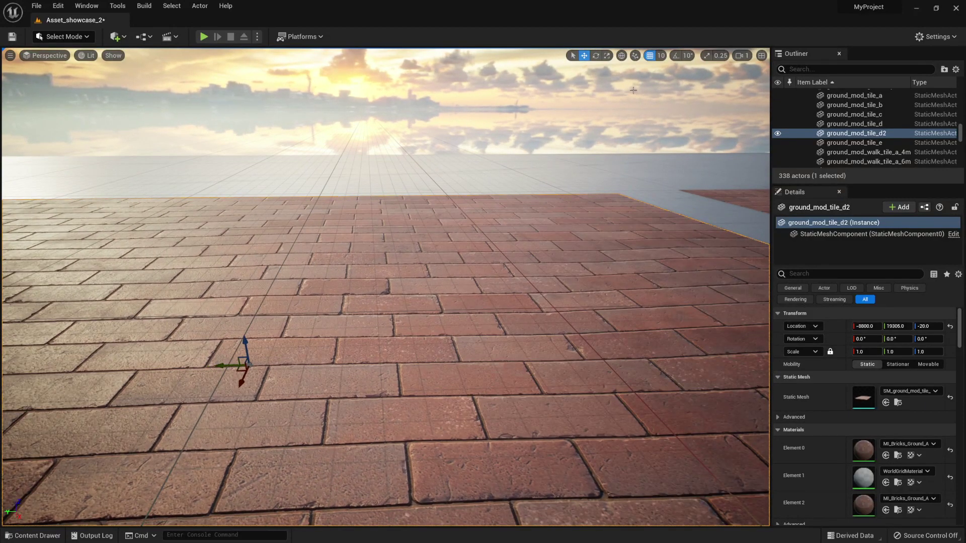
Step: Set the grid snap size to 50
{"action": "left_click", "coordinate": [659, 56]}
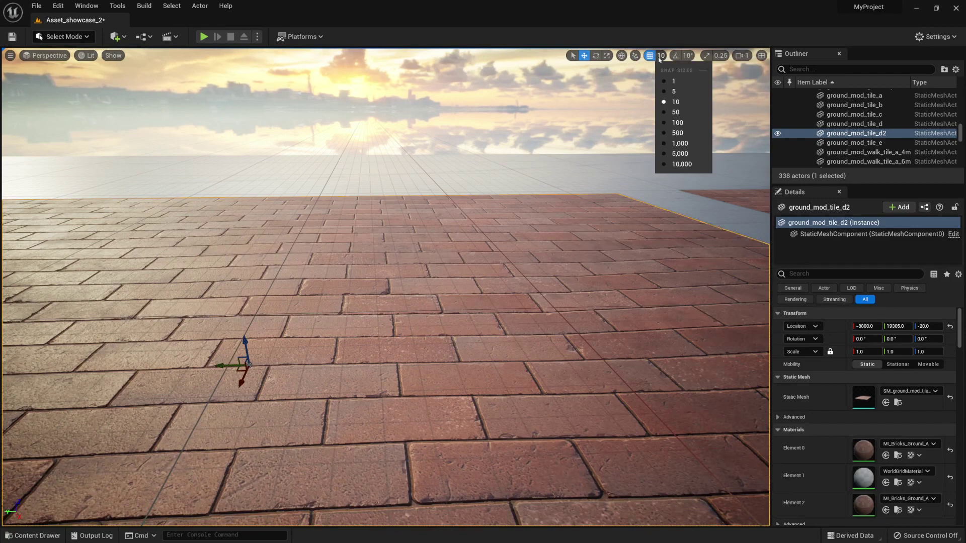
{"action": "left_click", "coordinate": [675, 112]}
{"action": "scroll", "coordinate": [385, 286], "scroll_direction": "down", "scroll_amount": 5}
{"action": "key", "text": "w"}
{"action": "right_click_drag", "start_coordinate": [360, 338], "coordinate": [360, 365]}
{"action": "key", "text": "s"}
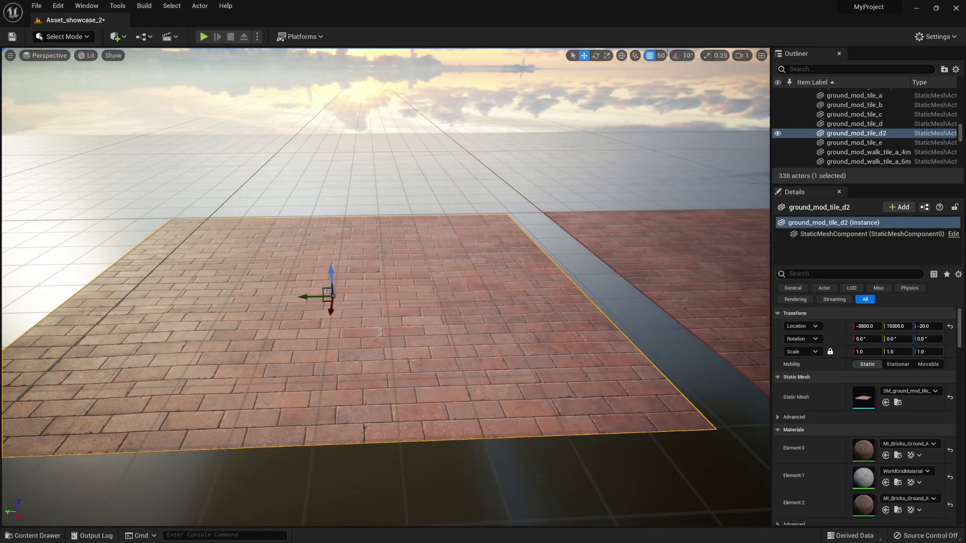
{"action": "left_click", "coordinate": [661, 56]}
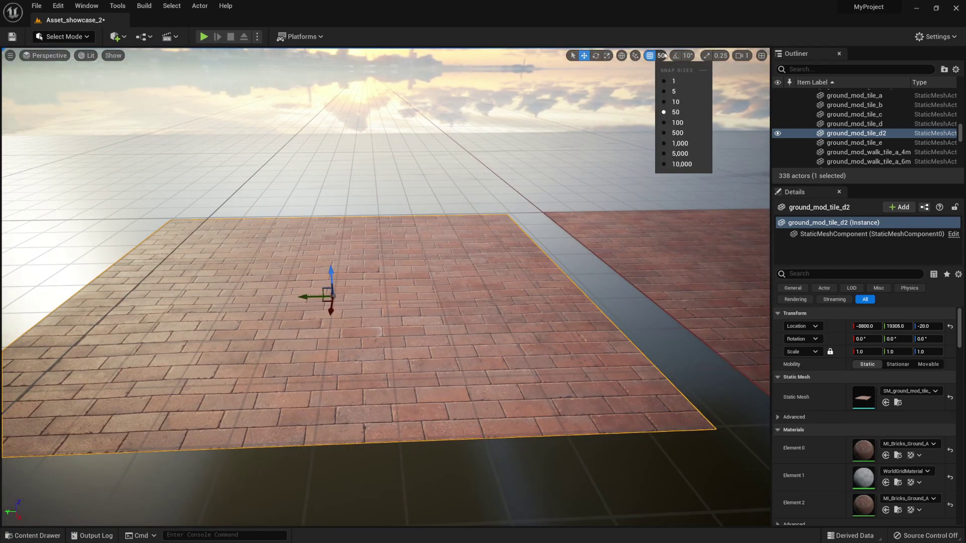
{"action": "left_click", "coordinate": [677, 112]}
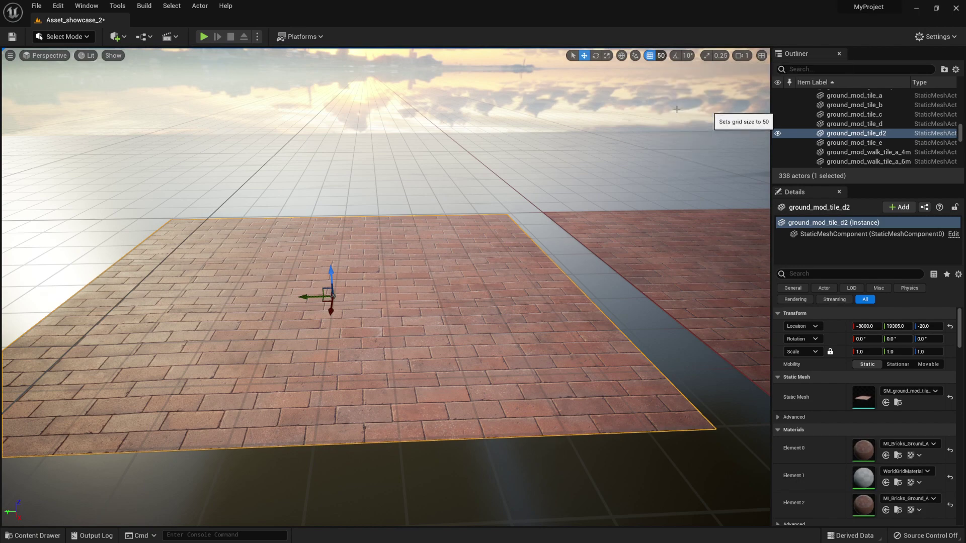
Step: Try moving the brick tile along Y with 50-unit snapping and compare it with the larger grid squares
{"action": "scroll", "coordinate": [306, 368], "scroll_direction": "up", "scroll_amount": 5}
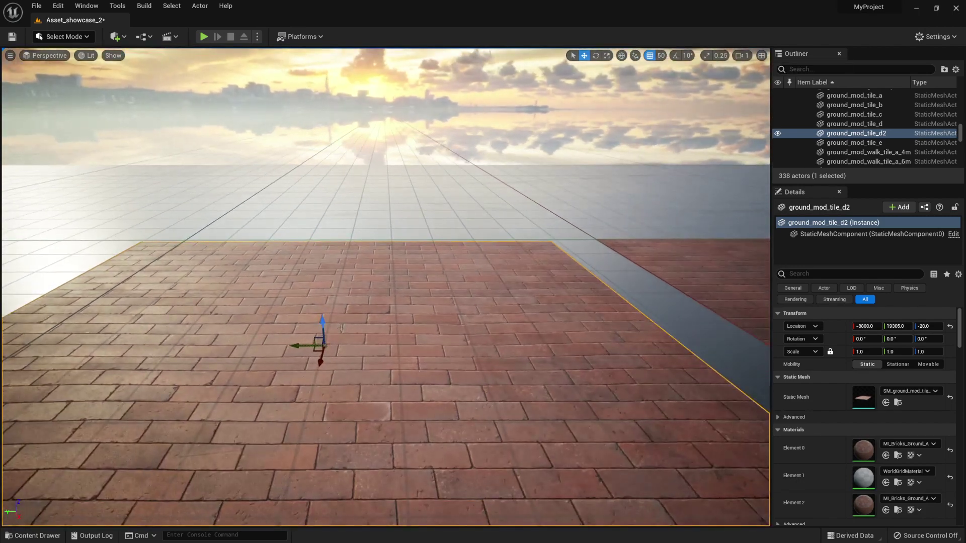
{"action": "right_click_drag", "start_coordinate": [333, 351], "coordinate": [317, 306]}
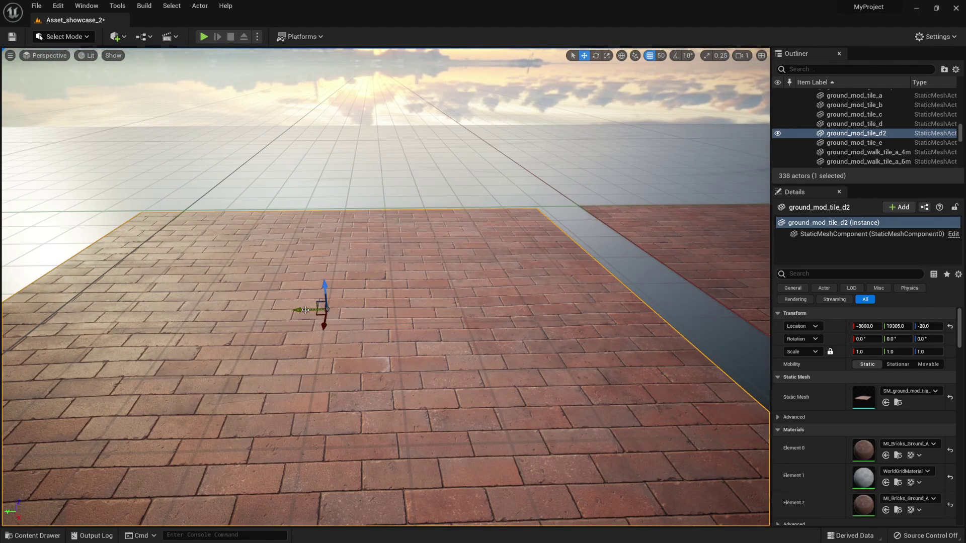
{"action": "mouse_move", "coordinate": [308, 309]}
{"action": "left_mouse_down"}
{"action": "mouse_move", "coordinate": [454, 311]}
{"action": "mouse_move", "coordinate": [291, 309]}
{"action": "mouse_move", "coordinate": [322, 308]}
{"action": "left_mouse_up"}
{"action": "mouse_move", "coordinate": [341, 304]}
{"action": "right_mouse_down"}
{"action": "mouse_move", "coordinate": [341, 271]}
{"action": "mouse_move", "coordinate": [345, 298]}
{"action": "right_mouse_up"}
{"action": "key", "text": "w"}
{"action": "key", "text": "s"}
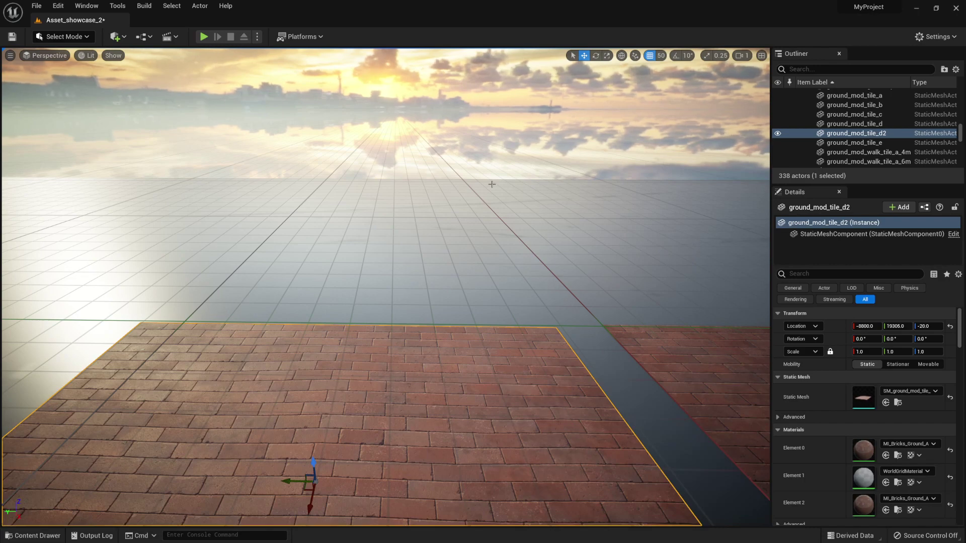
{"action": "scroll", "coordinate": [397, 316], "scroll_direction": "up", "scroll_amount": 5}
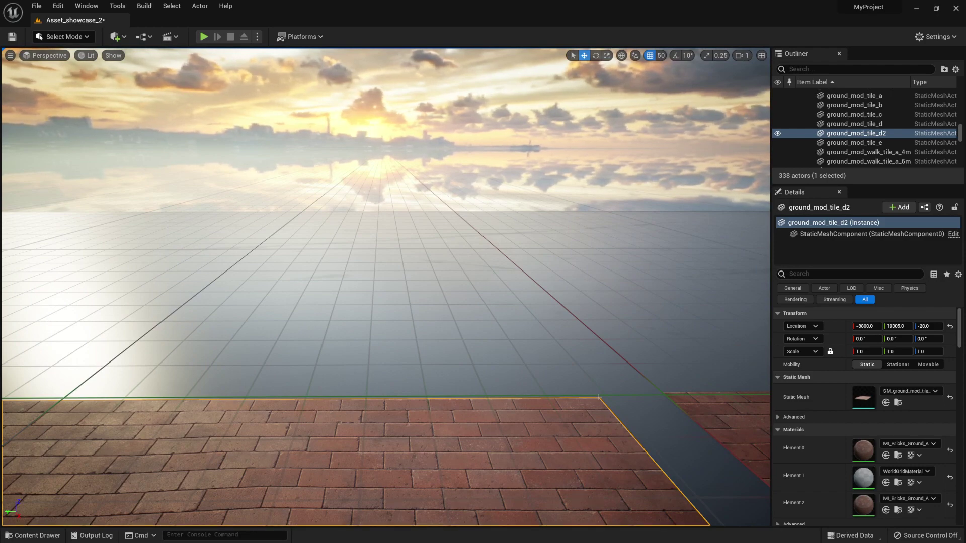
{"action": "key", "text": "f"}
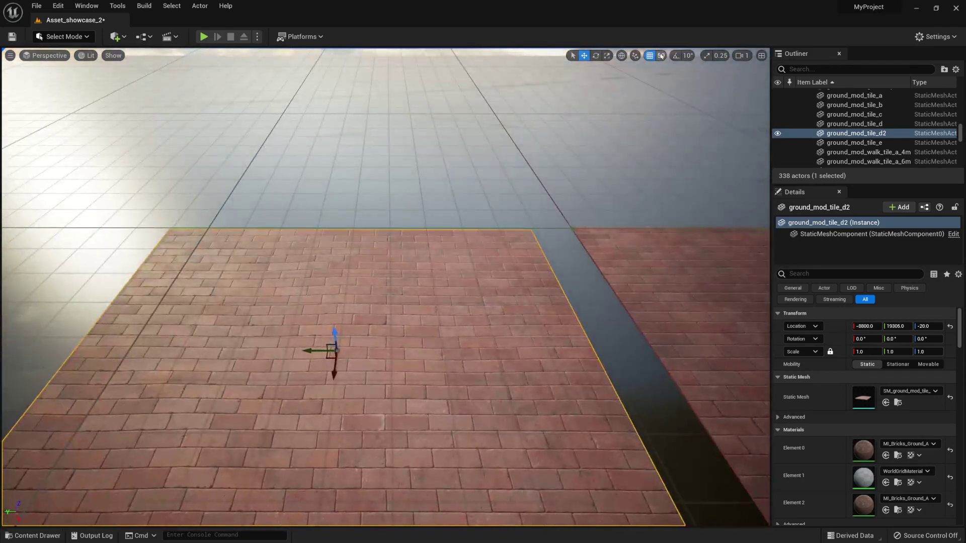
Step: Set the grid snap size to 10 and shift the brick tile along Y to 19295
{"action": "left_click", "coordinate": [660, 55]}
{"action": "left_click", "coordinate": [675, 105]}
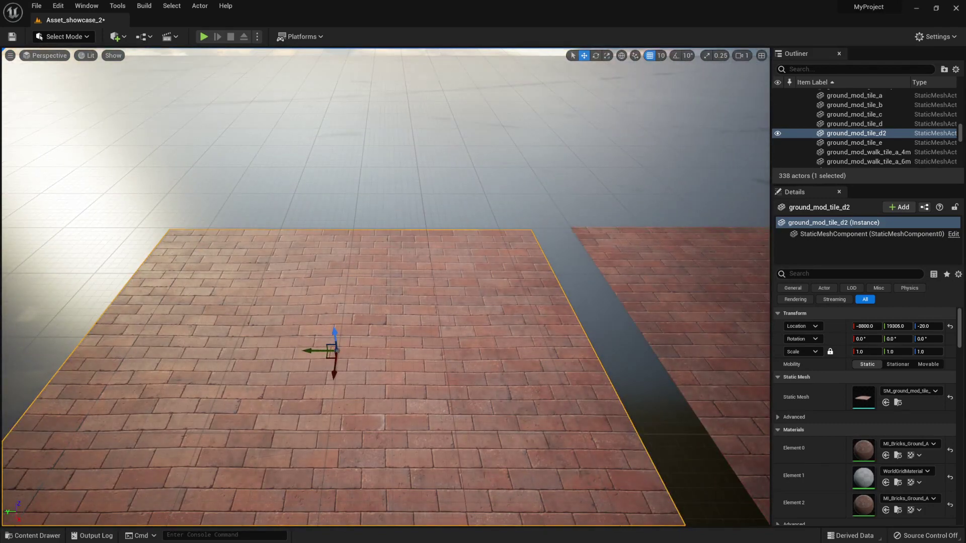
{"action": "right_click_drag", "start_coordinate": [503, 251], "coordinate": [503, 222]}
{"action": "key", "text": "w"}
{"action": "key", "text": "w"}
{"action": "right_click_drag", "start_coordinate": [263, 369], "coordinate": [263, 374]}
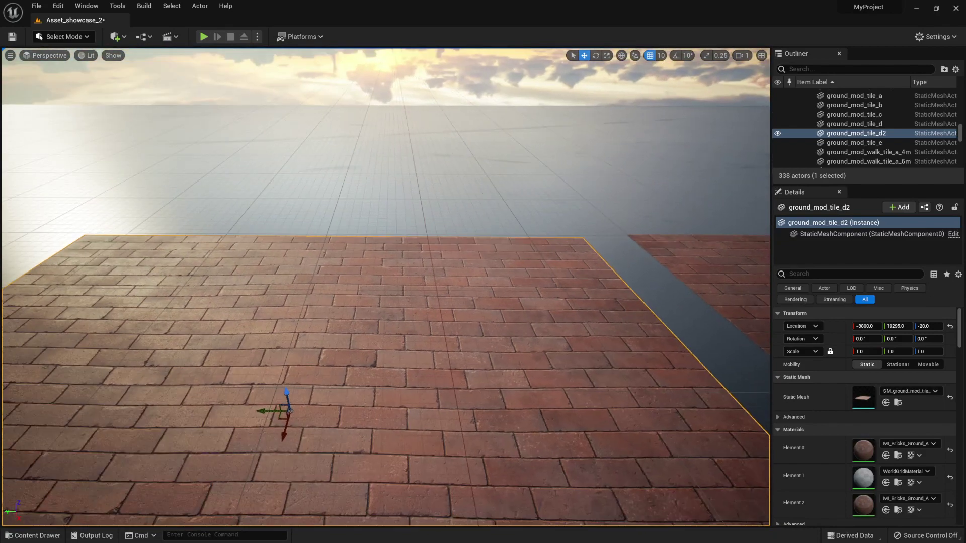
Step: Move the brick tile along Y in 10-unit increments to 19355
{"action": "right_click_drag", "start_coordinate": [339, 434], "coordinate": [357, 446]}
{"action": "left_click_drag", "start_coordinate": [354, 417], "coordinate": [358, 402]}
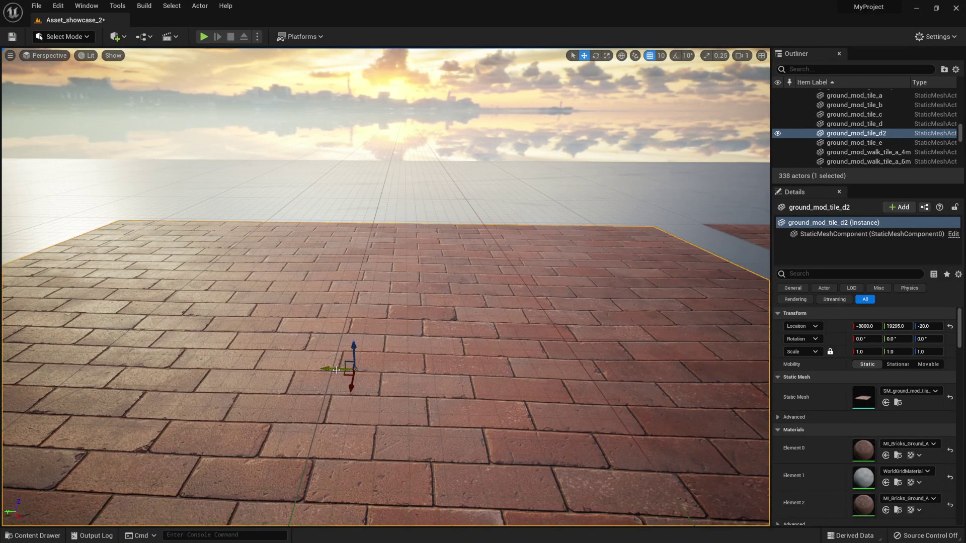
{"action": "left_click_drag", "start_coordinate": [336, 371], "coordinate": [324, 369]}
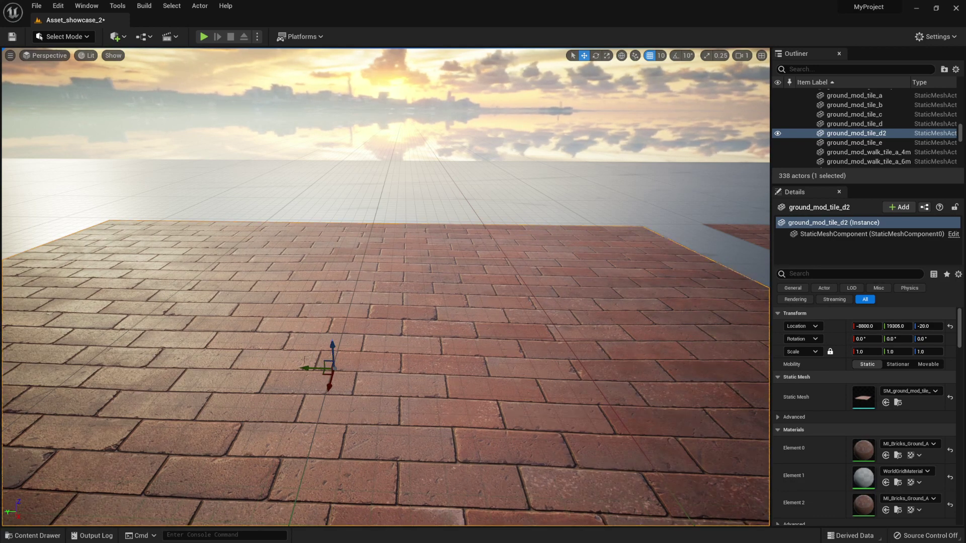
{"action": "mouse_move", "coordinate": [304, 369]}
{"action": "left_mouse_down"}
{"action": "mouse_move", "coordinate": [571, 370]}
{"action": "mouse_move", "coordinate": [309, 367]}
{"action": "left_mouse_up"}
{"action": "right_click_drag", "start_coordinate": [329, 363], "coordinate": [350, 348]}
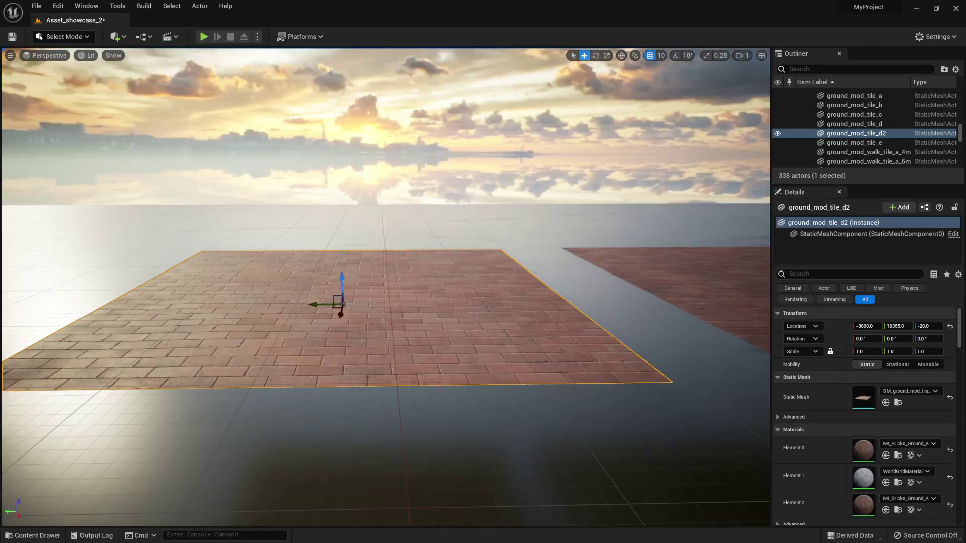
{"action": "right_click_drag", "start_coordinate": [348, 319], "coordinate": [351, 333]}
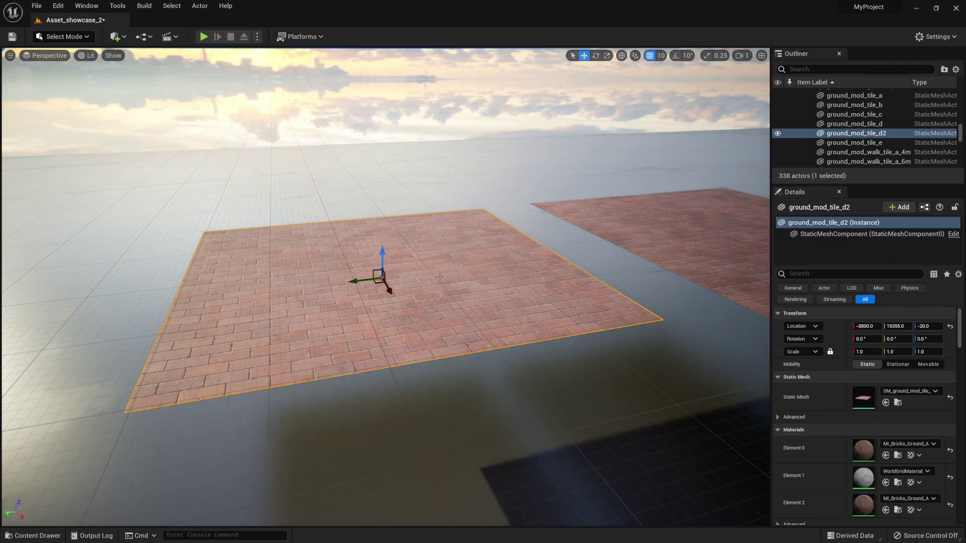
Step: Measure the brick tile's width and length along its edges in the top wireframe view, and return to the perspective view
{"action": "right_click_drag", "start_coordinate": [418, 280], "coordinate": [416, 291]}
{"action": "left_click", "coordinate": [762, 55]}
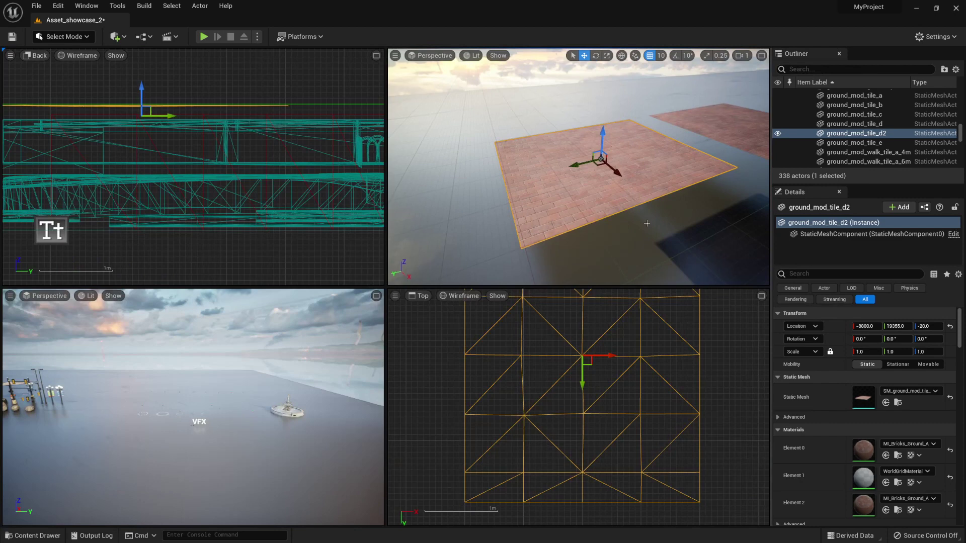
{"action": "left_click", "coordinate": [761, 296]}
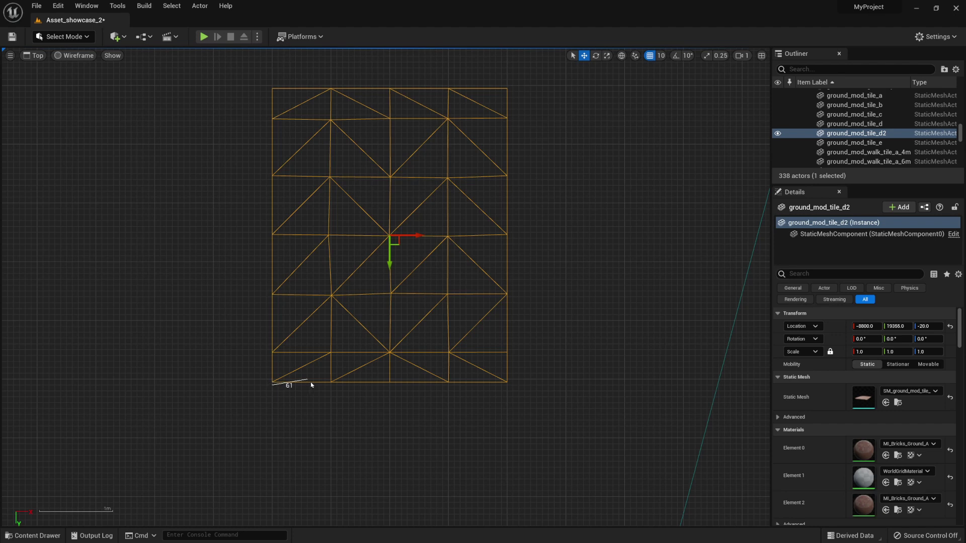
{"action": "middle_click_drag", "start_coordinate": [310, 385], "coordinate": [504, 386]}
{"action": "middle_click_drag", "start_coordinate": [507, 384], "coordinate": [507, 83]}
{"action": "middle_click_drag", "start_coordinate": [508, 97], "coordinate": [508, 98]}
{"action": "left_click", "coordinate": [761, 56]}
{"action": "left_click", "coordinate": [759, 57]}
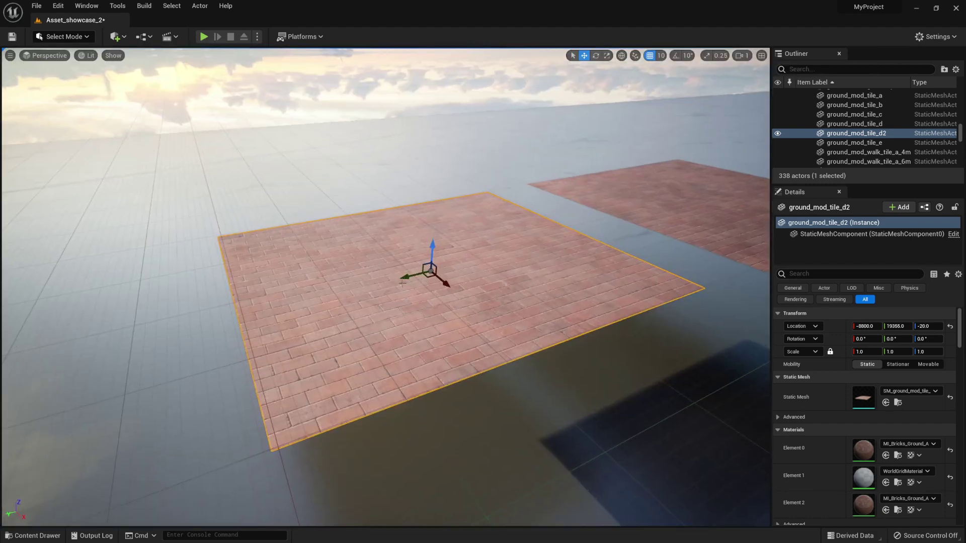
Step: Duplicate the brick tile along Y and snap the copy flush against the original at Y 19855
{"action": "right_click_drag", "start_coordinate": [402, 283], "coordinate": [495, 264]}
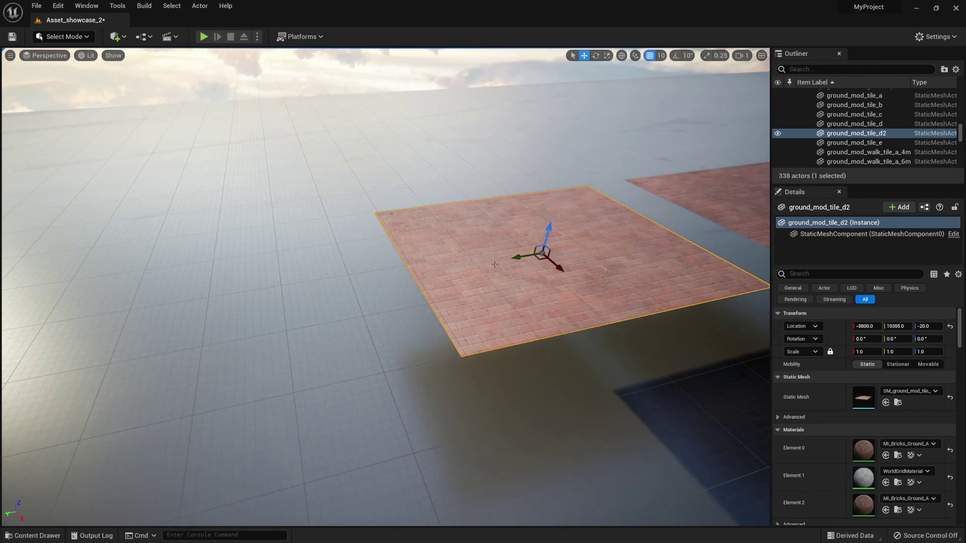
{"action": "left_click_drag", "start_coordinate": [517, 255], "coordinate": [188, 282], "text": "alt"}
{"action": "key", "text": "f"}
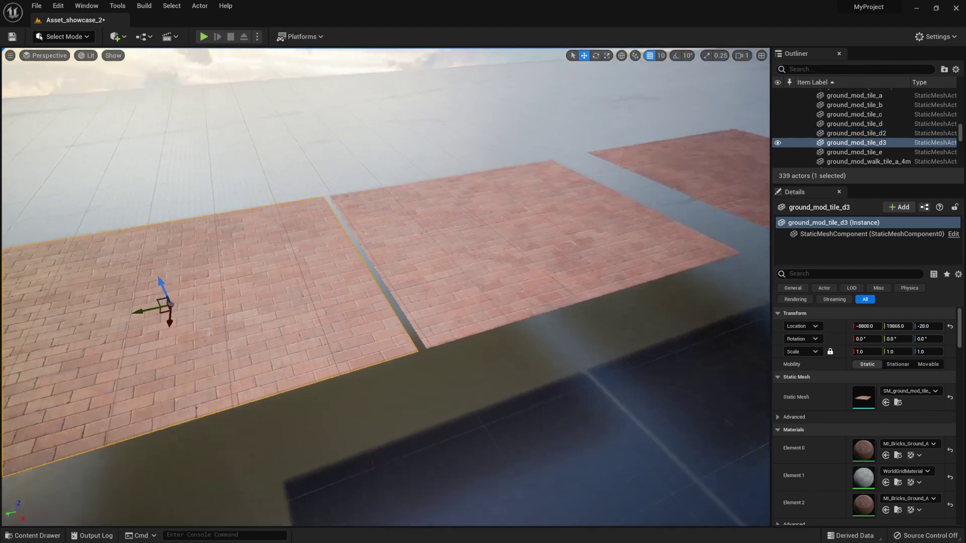
{"action": "left_click_drag", "start_coordinate": [304, 226], "coordinate": [313, 226]}
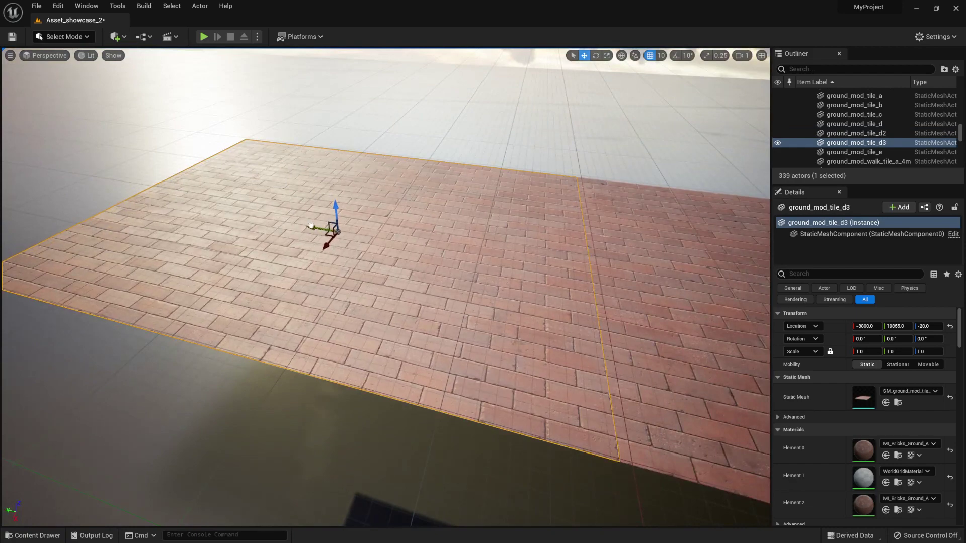
Step: Inspect the seam between the two brick tiles and try shifting the copy 10 units along Y to 19865
{"action": "right_click_drag", "start_coordinate": [403, 263], "coordinate": [596, 174]}
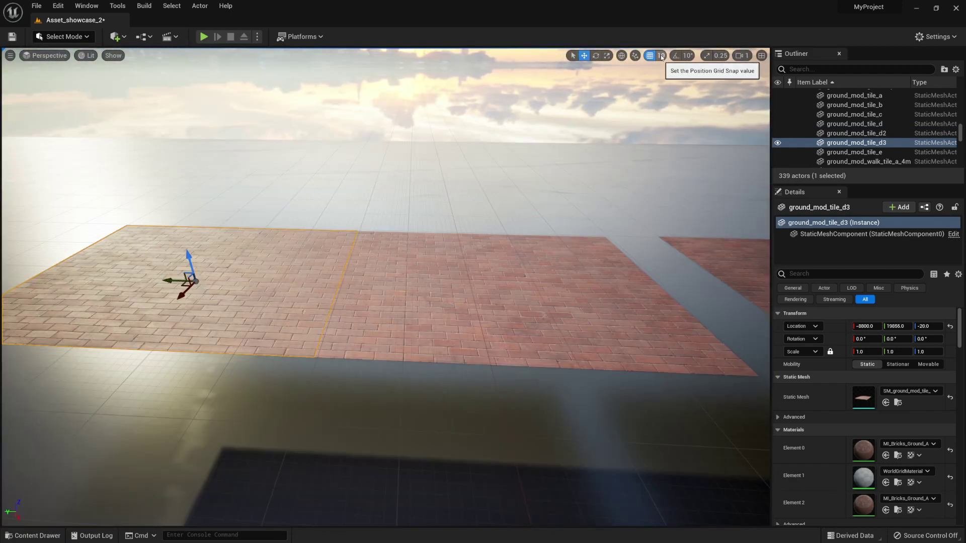
{"action": "right_click_drag", "start_coordinate": [179, 286], "coordinate": [205, 275]}
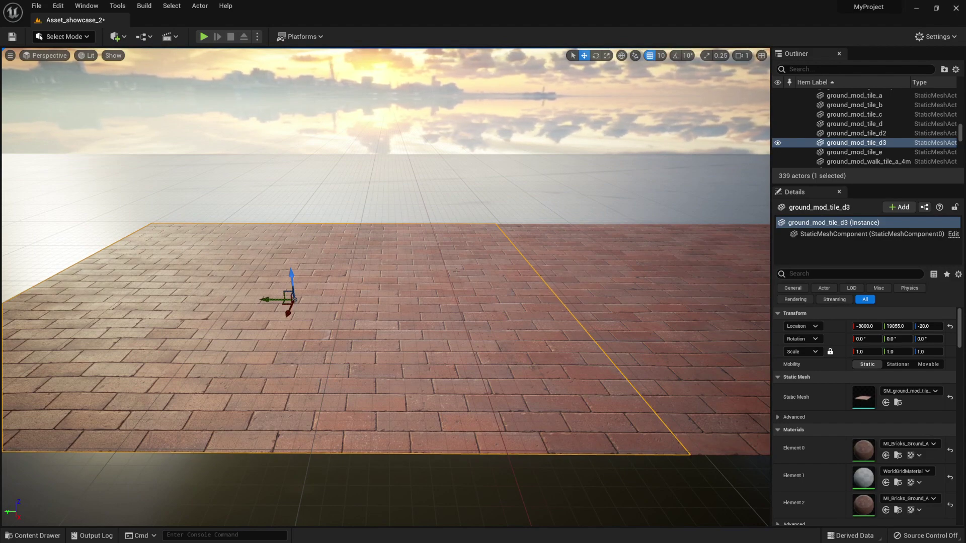
{"action": "right_click_drag", "start_coordinate": [411, 328], "coordinate": [319, 260]}
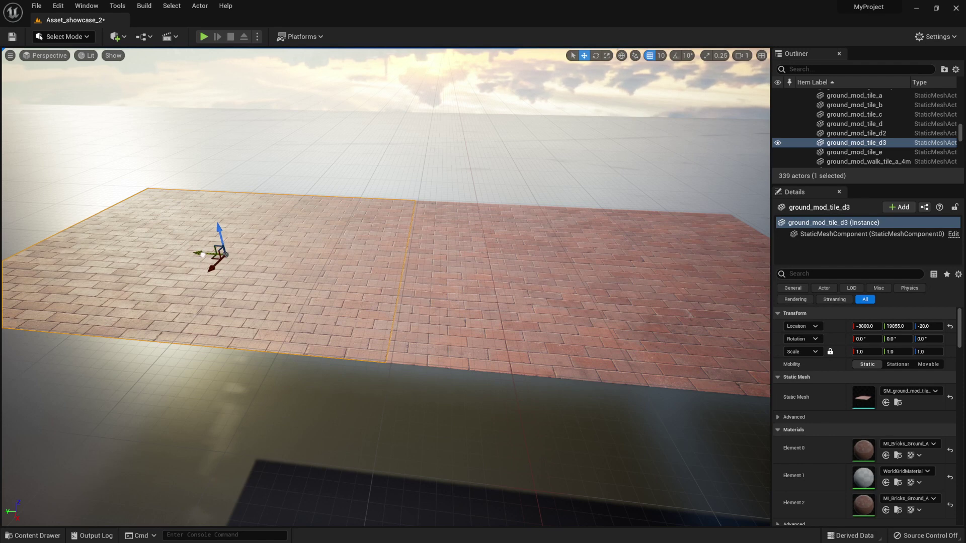
{"action": "mouse_move", "coordinate": [202, 254]}
{"action": "left_mouse_down"}
{"action": "mouse_move", "coordinate": [304, 262]}
{"action": "mouse_move", "coordinate": [199, 252]}
{"action": "left_mouse_up"}
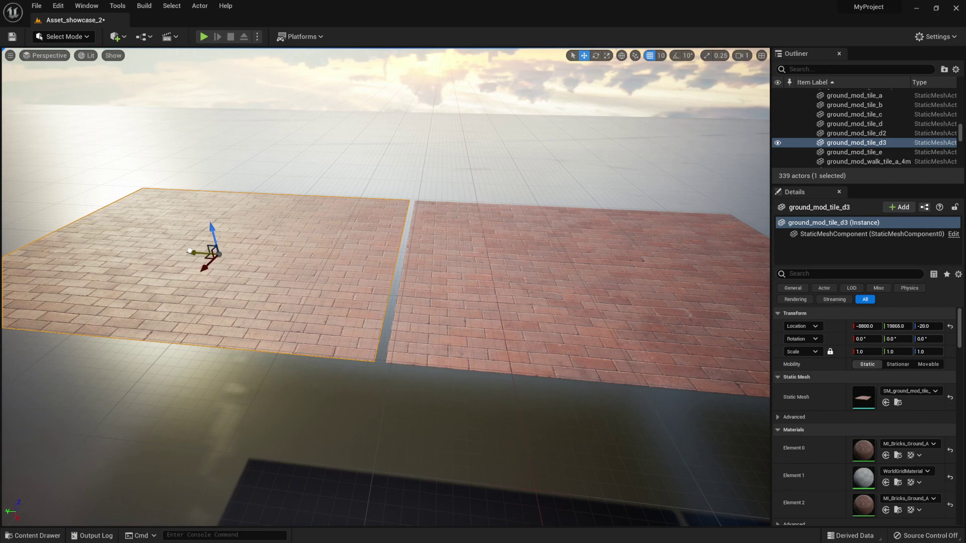
Step: Duplicate the first tile along X to -9200 and duplicate that copy along Y to 19855 to form a two-by-two floor
{"action": "left_click", "coordinate": [533, 262]}
{"action": "key", "text": "f"}
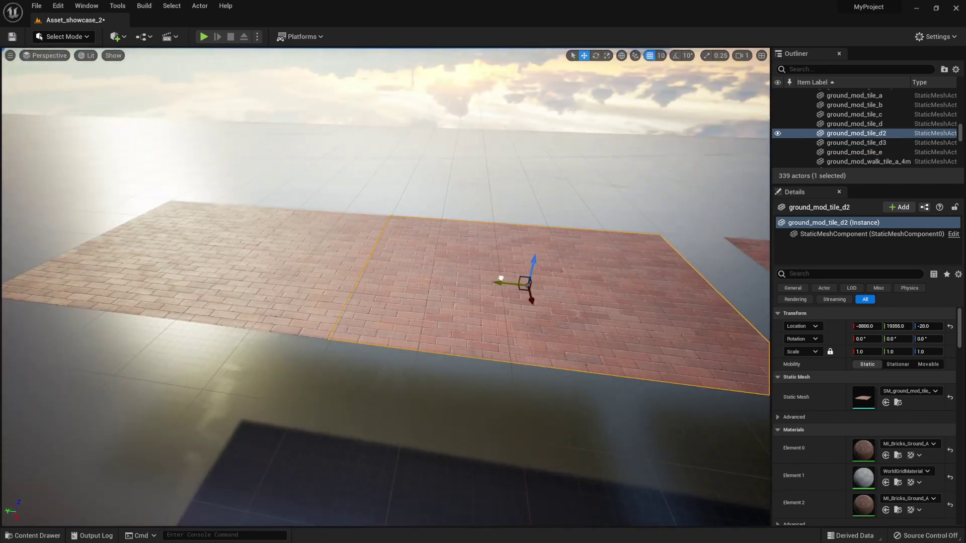
{"action": "left_click_drag", "start_coordinate": [531, 297], "coordinate": [511, 222], "text": "alt"}
{"action": "right_click_drag", "start_coordinate": [511, 221], "coordinate": [583, 206]}
{"action": "left_click_drag", "start_coordinate": [391, 233], "coordinate": [206, 234], "text": "alt"}
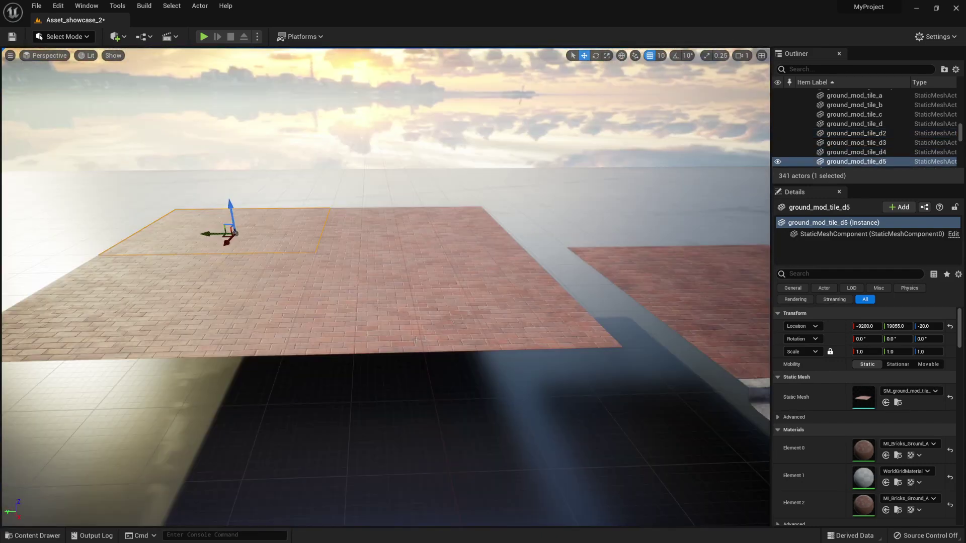
Step: Switch from grid snapping to rotation snapping and look through the available rotation snap angles
{"action": "right_click_drag", "start_coordinate": [600, 139], "coordinate": [622, 131]}
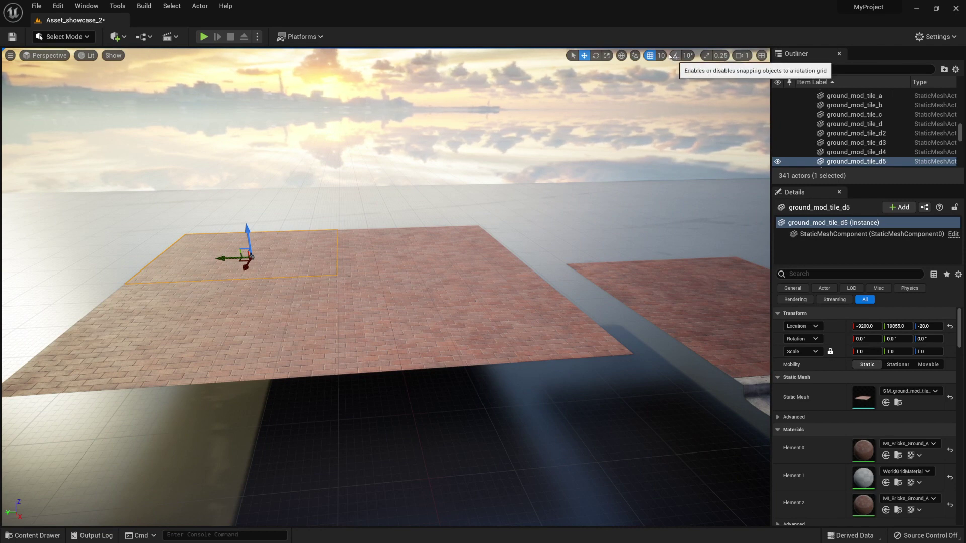
{"action": "left_click", "coordinate": [649, 56]}
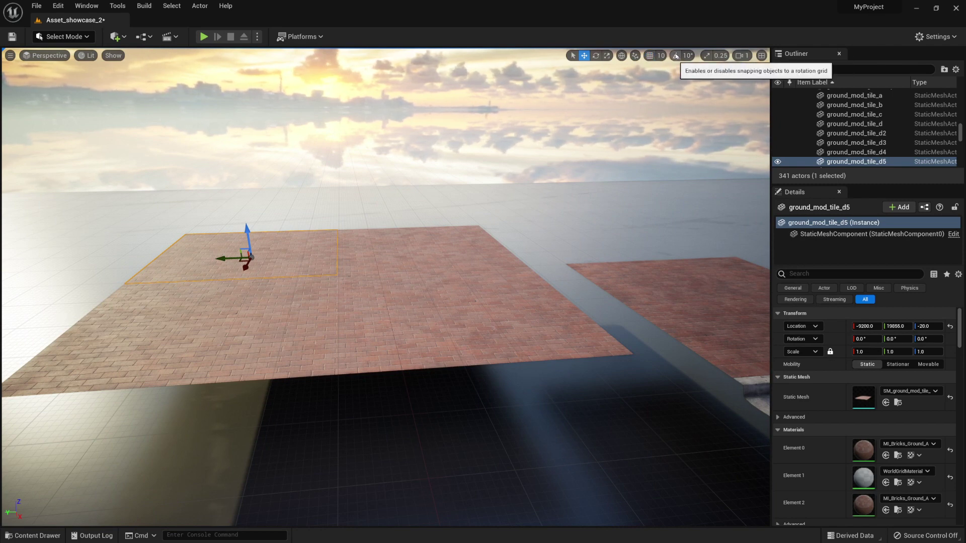
{"action": "right_click_drag", "start_coordinate": [483, 251], "coordinate": [468, 282]}
{"action": "key", "text": "w"}
{"action": "right_click_drag", "start_coordinate": [553, 201], "coordinate": [553, 222]}
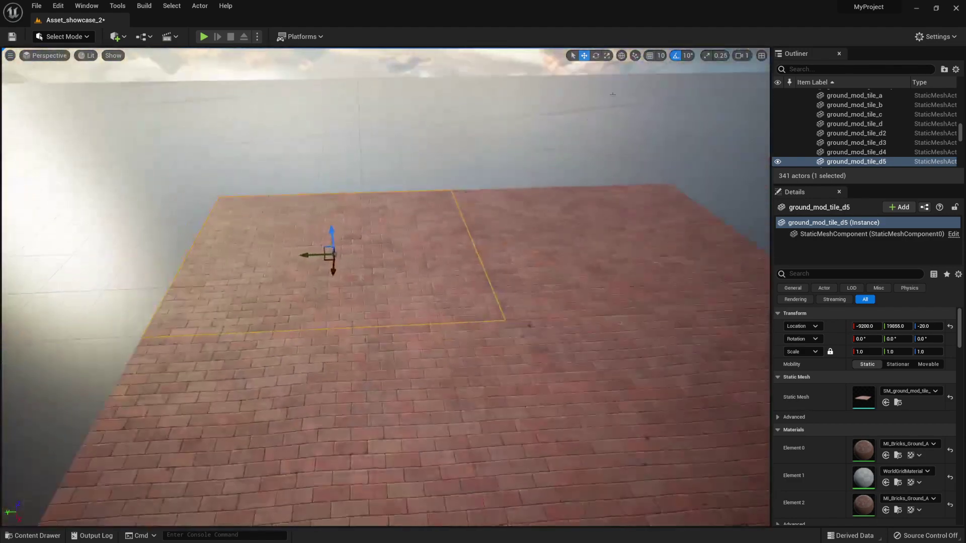
{"action": "left_click", "coordinate": [687, 56]}
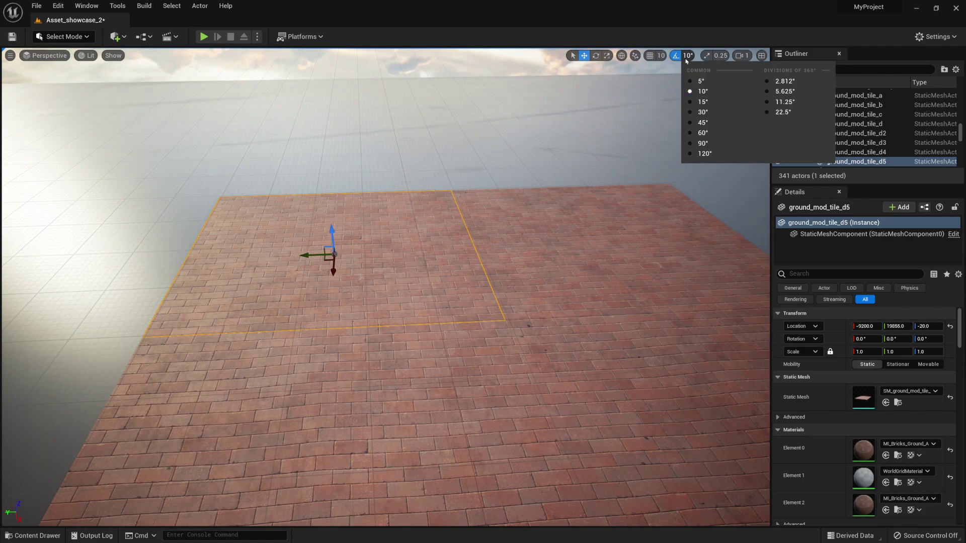
{"action": "mouse_move", "coordinate": [380, 290]}
{"action": "right_mouse_down"}
{"action": "mouse_move", "coordinate": [390, 266]}
{"action": "mouse_move", "coordinate": [370, 279]}
{"action": "right_mouse_up"}
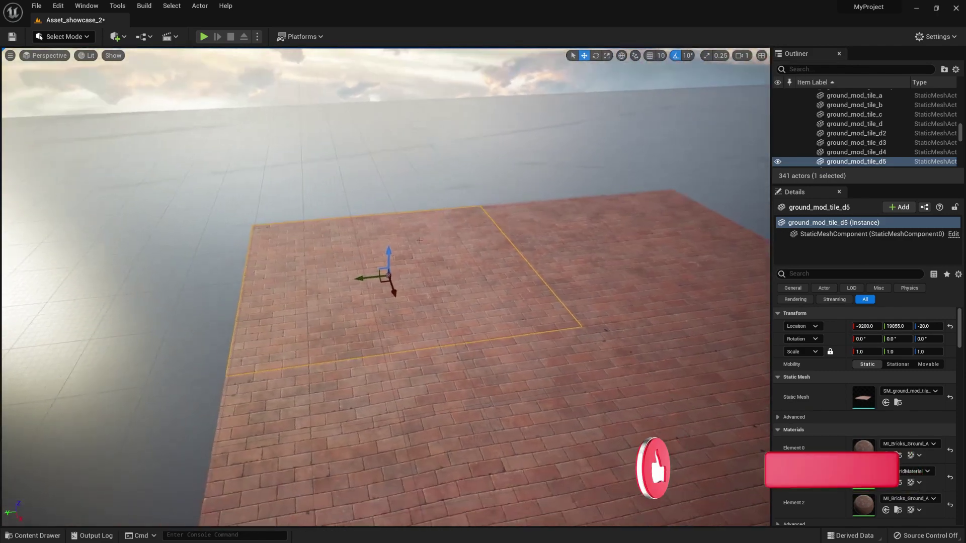
Step: Try rotating the newest corner tile by -90° about Z with 10° snapping and rotate it back in line with the floor
{"action": "key", "text": "e"}
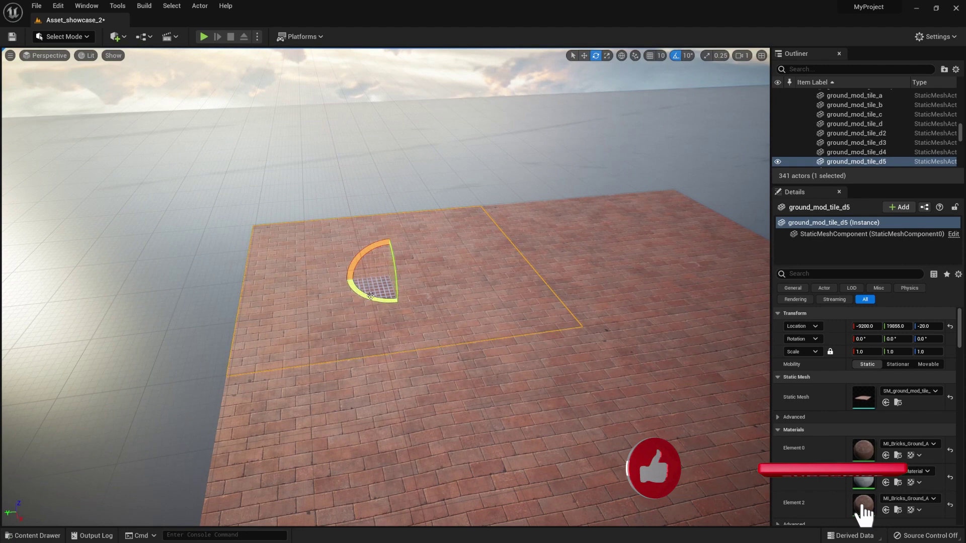
{"action": "left_click_drag", "start_coordinate": [375, 300], "coordinate": [422, 307]}
{"action": "key", "text": "ctrl+z"}
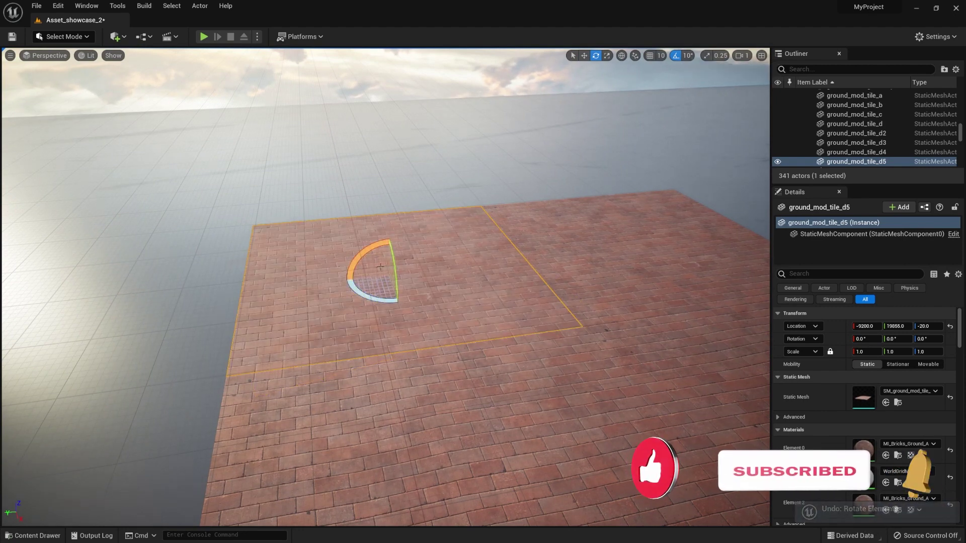
{"action": "left_click_drag", "start_coordinate": [361, 294], "coordinate": [430, 282]}
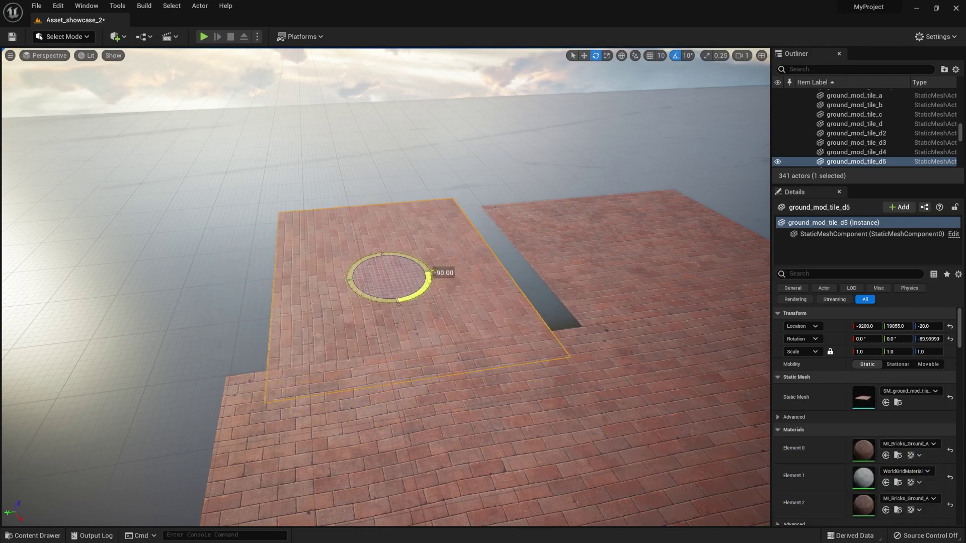
{"action": "key", "text": "w"}
{"action": "right_click_drag", "start_coordinate": [377, 297], "coordinate": [401, 305]}
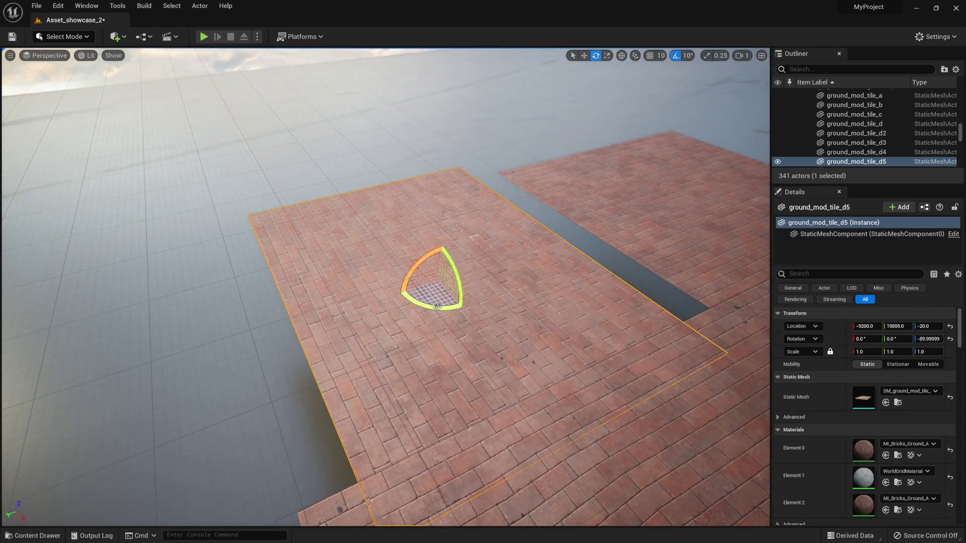
{"action": "left_click_drag", "start_coordinate": [437, 307], "coordinate": [500, 312]}
{"action": "right_click_drag", "start_coordinate": [468, 282], "coordinate": [446, 273]}
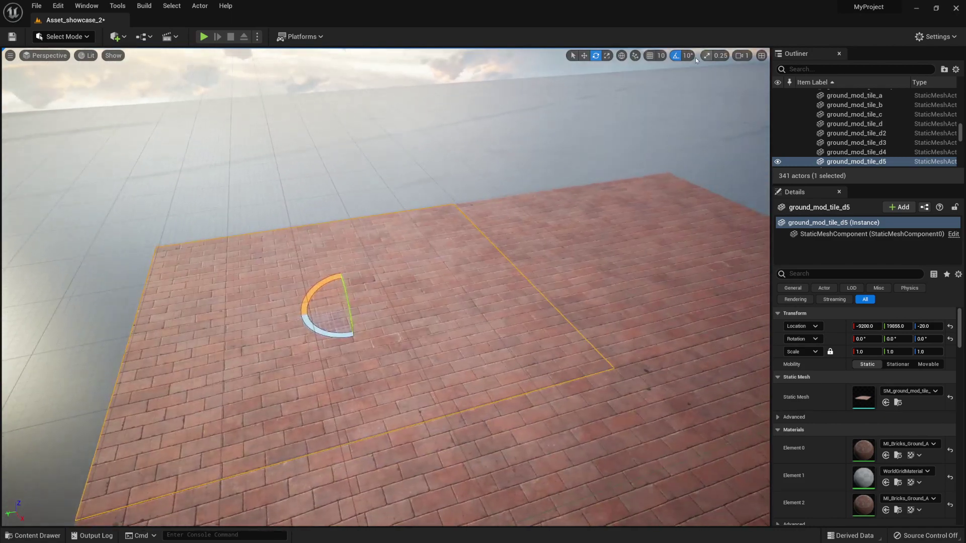
Step: Set the rotation snap angle to 15° and try rotating the corner tile about Z
{"action": "left_click", "coordinate": [692, 56]}
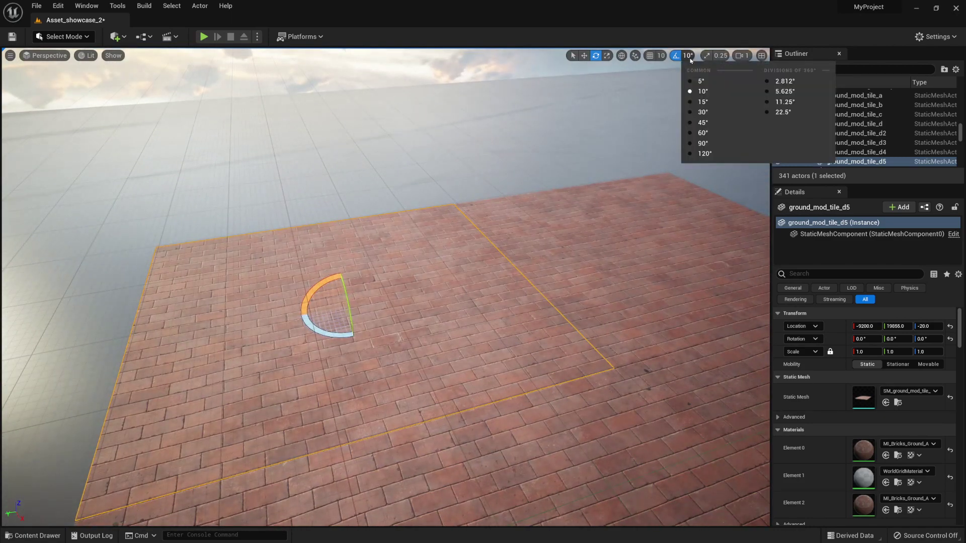
{"action": "left_click", "coordinate": [703, 102]}
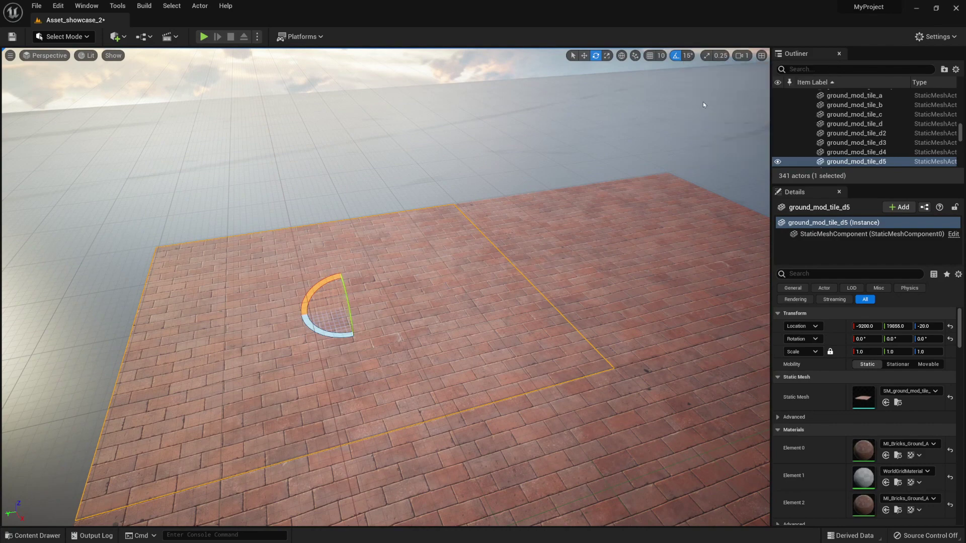
{"action": "right_click_drag", "start_coordinate": [527, 223], "coordinate": [527, 223]}
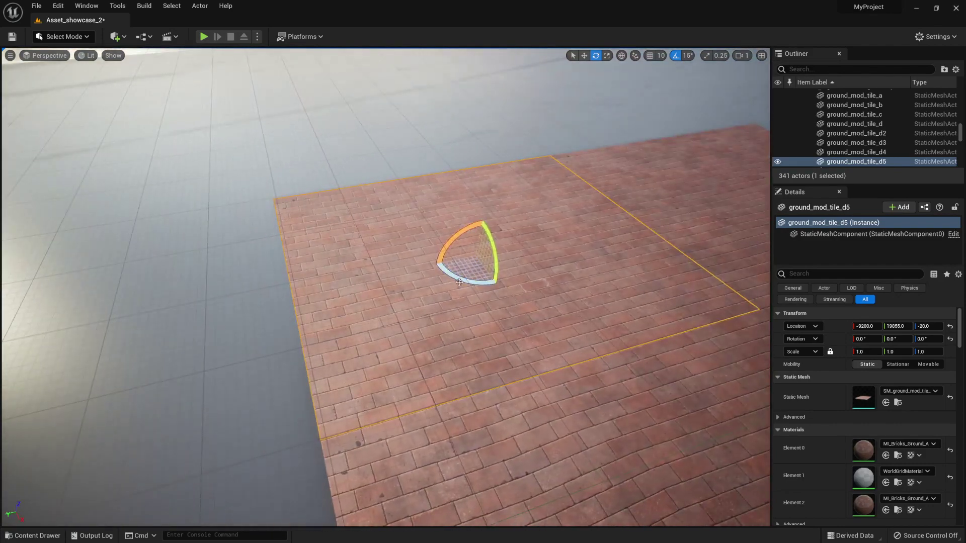
{"action": "mouse_move", "coordinate": [468, 282]}
{"action": "left_mouse_down"}
{"action": "mouse_move", "coordinate": [541, 314]}
{"action": "mouse_move", "coordinate": [465, 272]}
{"action": "left_mouse_up"}
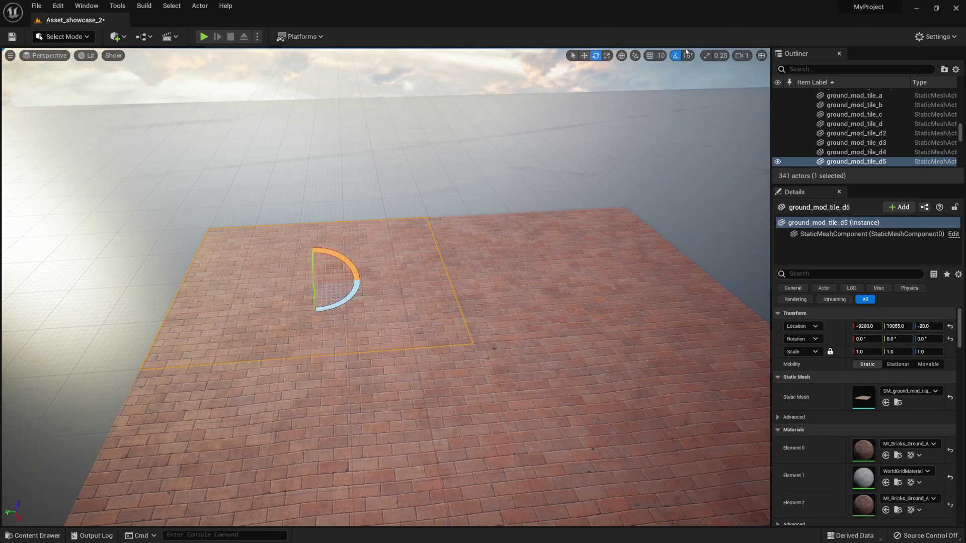
Step: Try rotating the corner tile about Z with rotation snap angles of 5.625° and 22.5°
{"action": "left_click", "coordinate": [689, 55]}
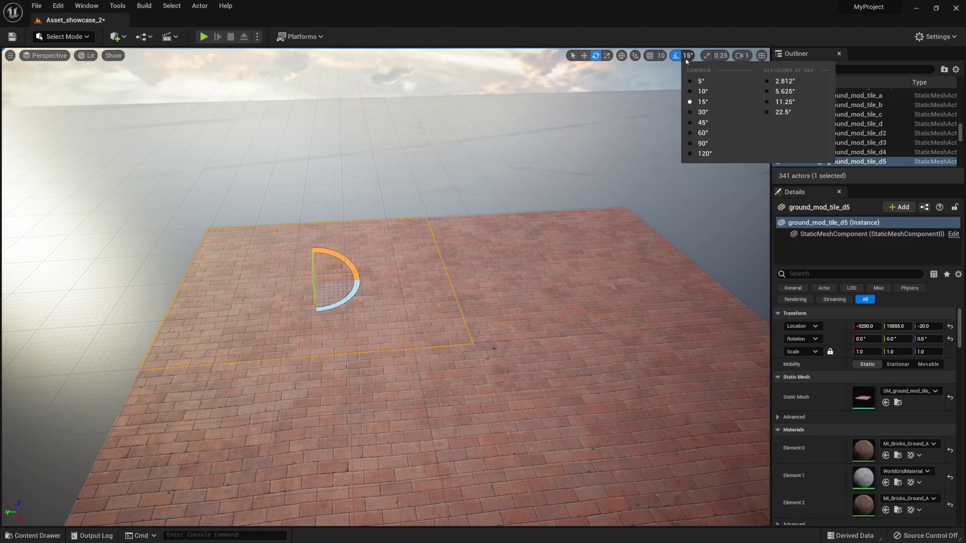
{"action": "left_click", "coordinate": [779, 96]}
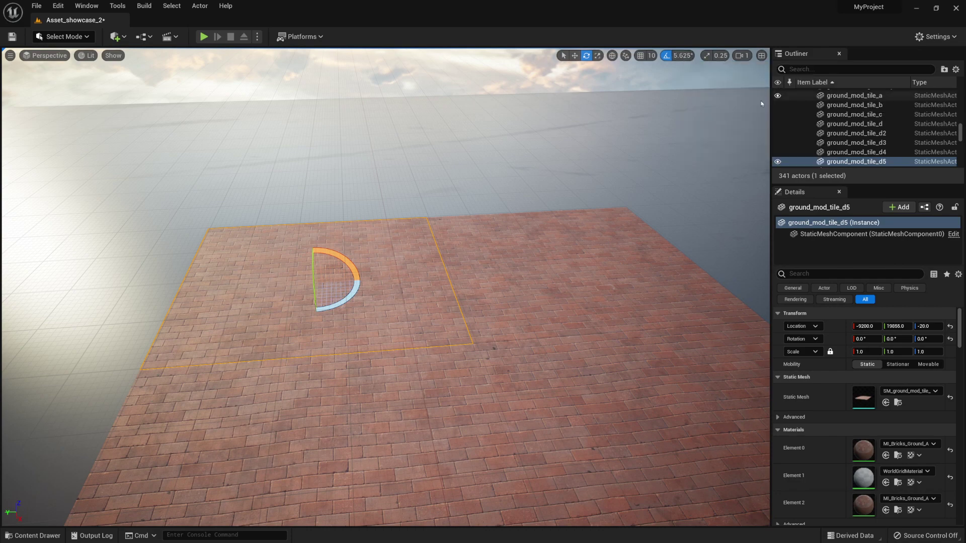
{"action": "left_click_drag", "start_coordinate": [354, 296], "coordinate": [317, 322]}
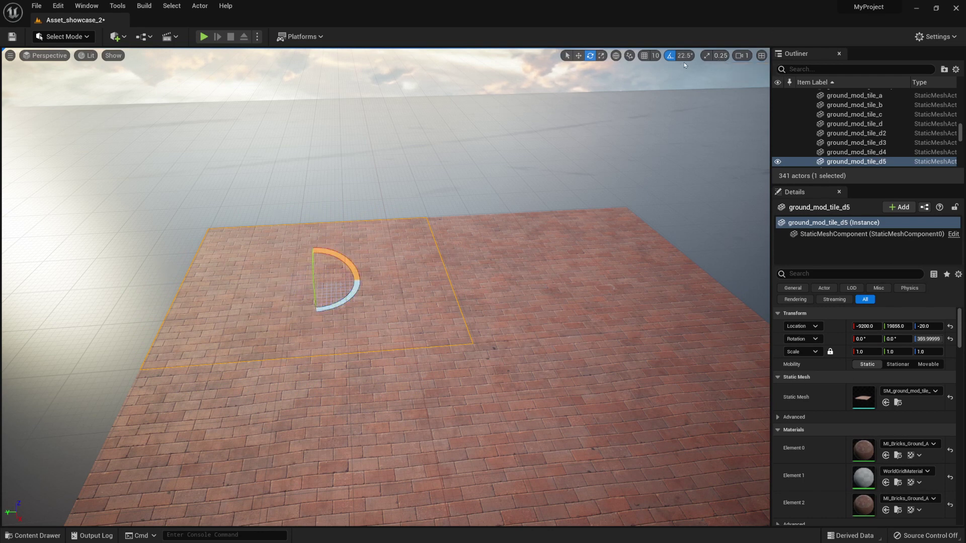
Step: Set the rotation snap angle to 15° and rotate the corner tile one full turn about Z
{"action": "left_click", "coordinate": [684, 56]}
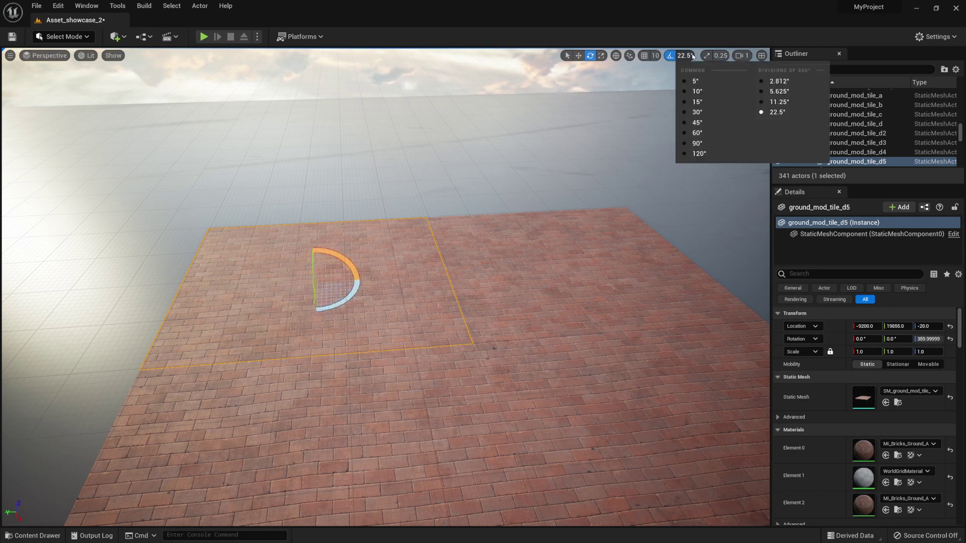
{"action": "left_click", "coordinate": [716, 102]}
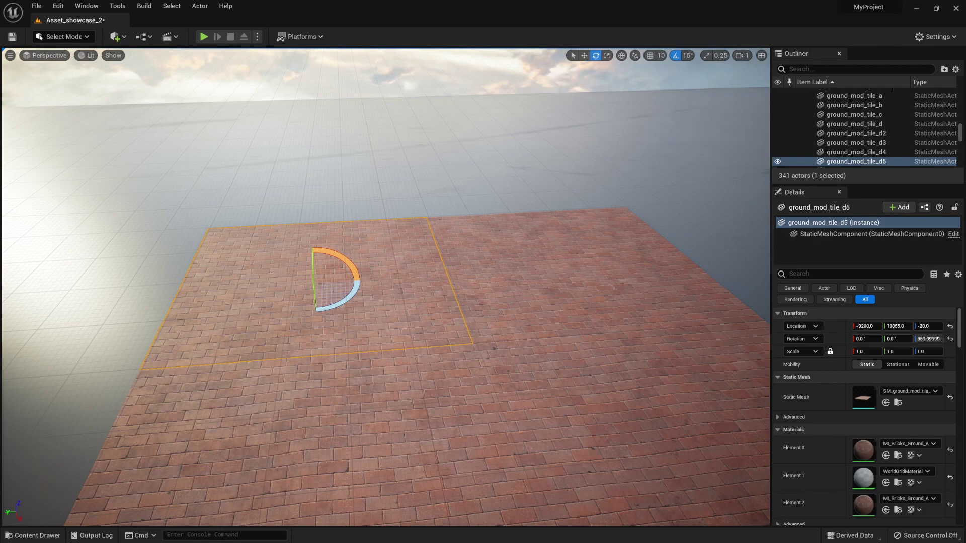
{"action": "left_click_drag", "start_coordinate": [340, 301], "coordinate": [360, 289]}
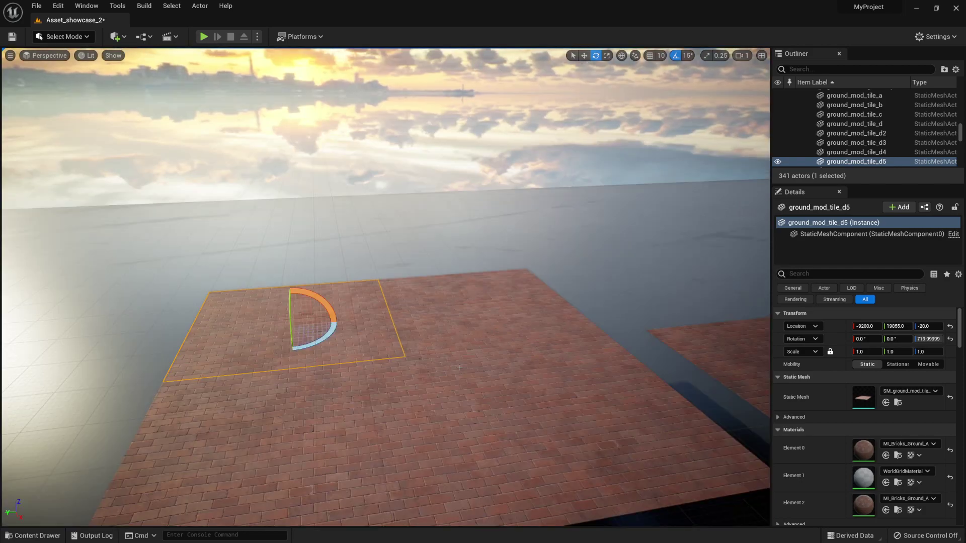
Step: Turn on scale snapping at 0.25, try scaling the corner tile uniformly, and undo the scaling
{"action": "right_click_drag", "start_coordinate": [385, 286], "coordinate": [403, 281]}
{"action": "key", "text": "w"}
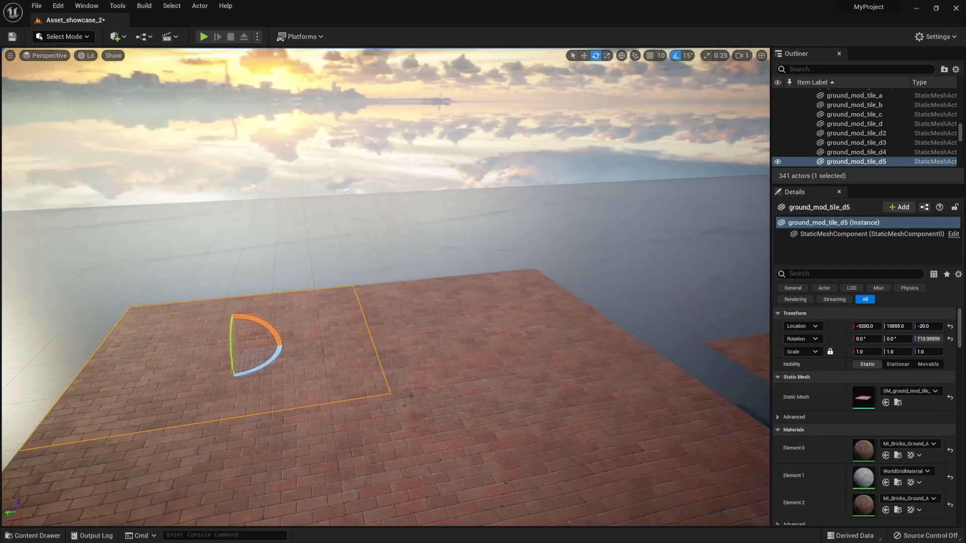
{"action": "right_click_drag", "start_coordinate": [654, 111], "coordinate": [638, 118]}
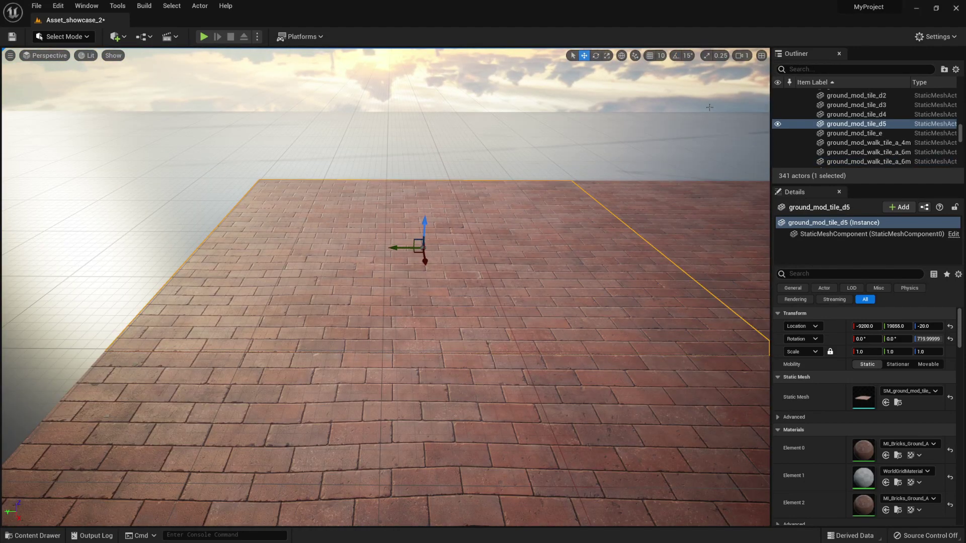
{"action": "left_click", "coordinate": [708, 56]}
{"action": "key", "text": "r"}
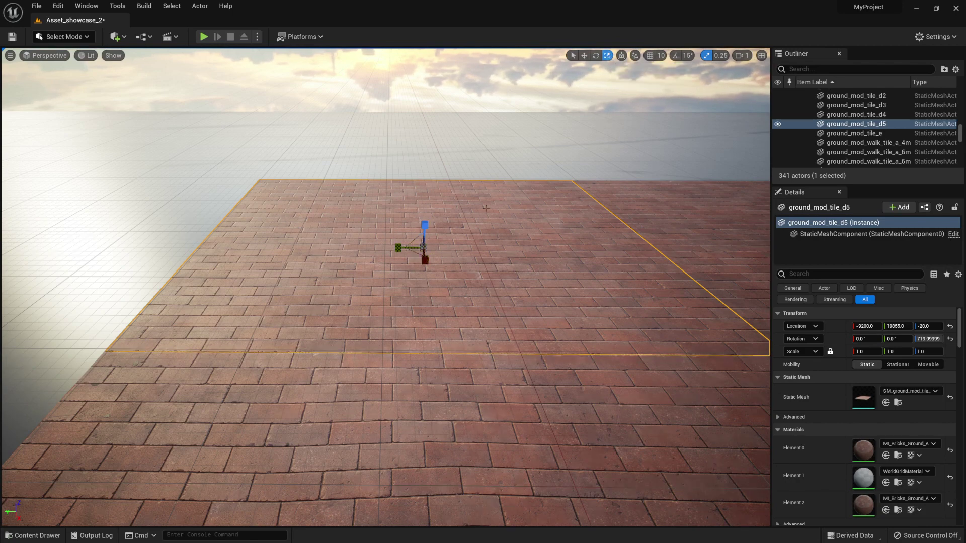
{"action": "left_click_drag", "start_coordinate": [426, 242], "coordinate": [466, 216]}
{"action": "key", "text": "ctrl+z"}
Step: Try scaling the corner tile uniformly once more with the 0.25 scale snap, checking it from other angles
{"action": "right_click_drag", "start_coordinate": [469, 250], "coordinate": [528, 252]}
{"action": "key", "text": "a"}
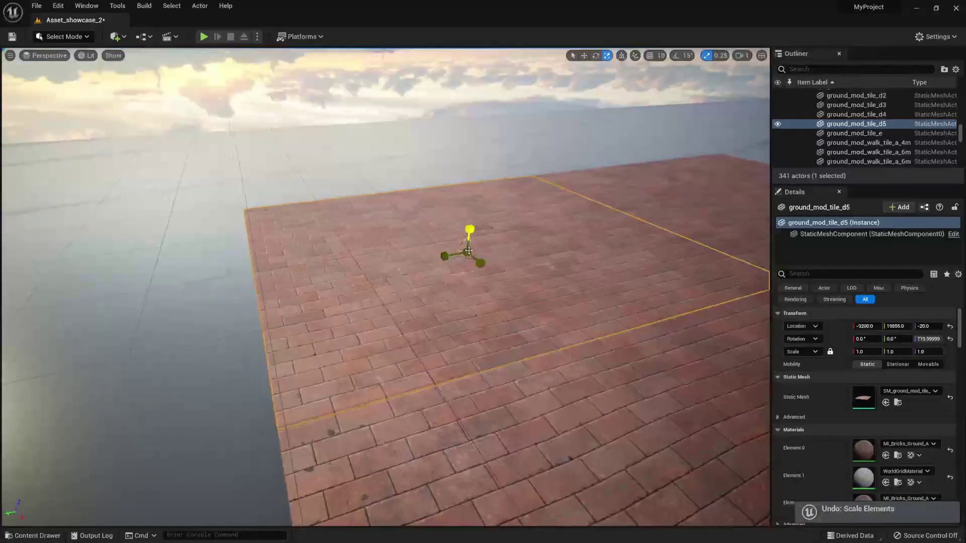
{"action": "left_click_drag", "start_coordinate": [469, 250], "coordinate": [469, 267]}
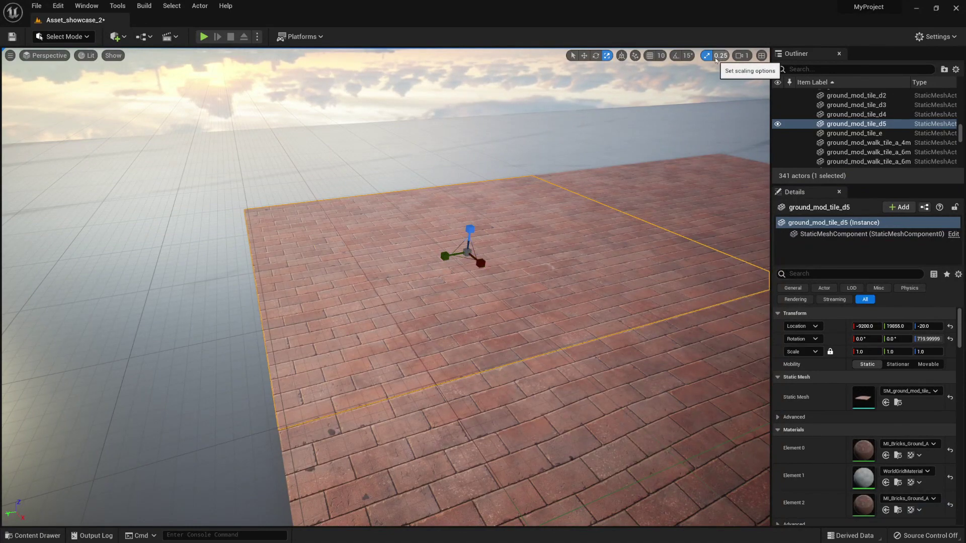
{"action": "key", "text": "d"}
{"action": "right_click_drag", "start_coordinate": [696, 86], "coordinate": [715, 118]}
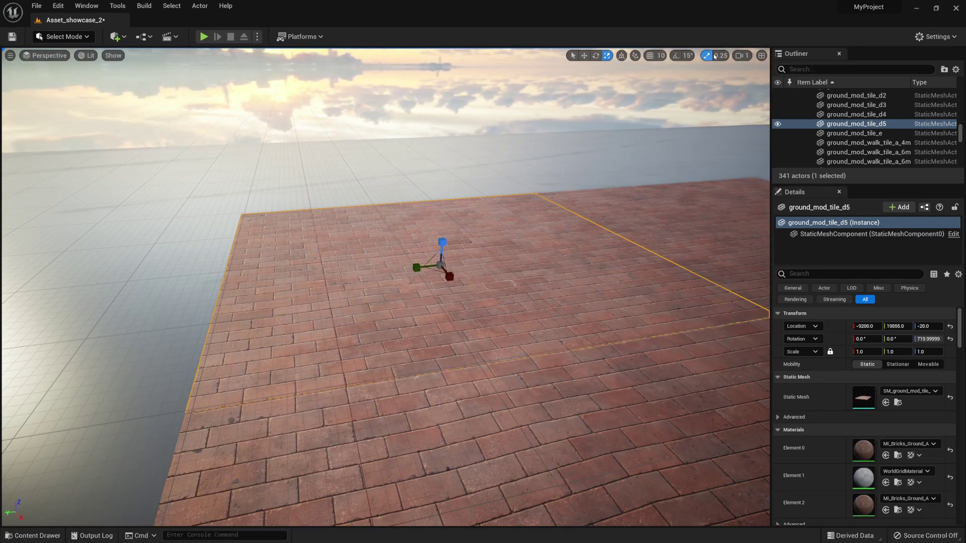
{"action": "right_click_drag", "start_coordinate": [697, 76], "coordinate": [685, 82]}
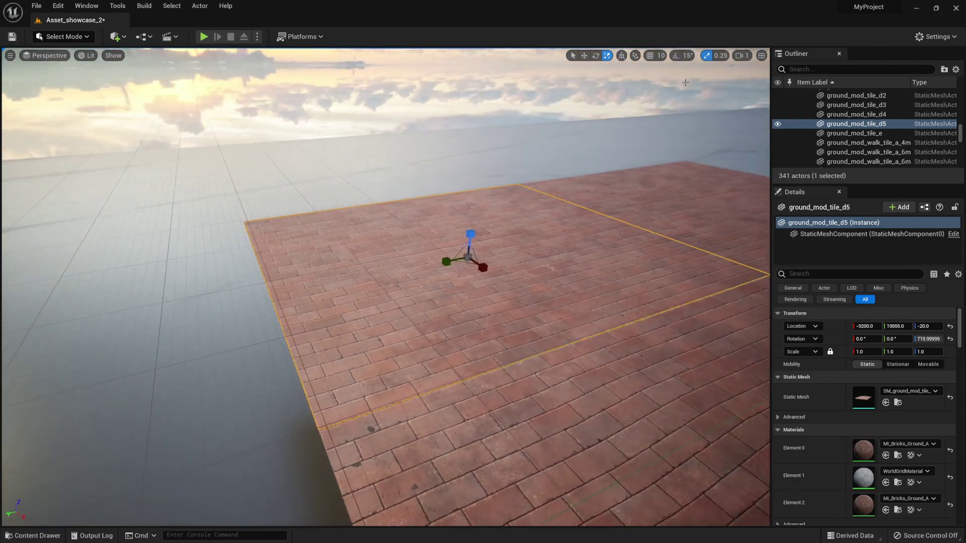
Step: Set the scale snap size to 0.5 and scale the corner tile uniformly to 1.5
{"action": "left_click", "coordinate": [721, 57]}
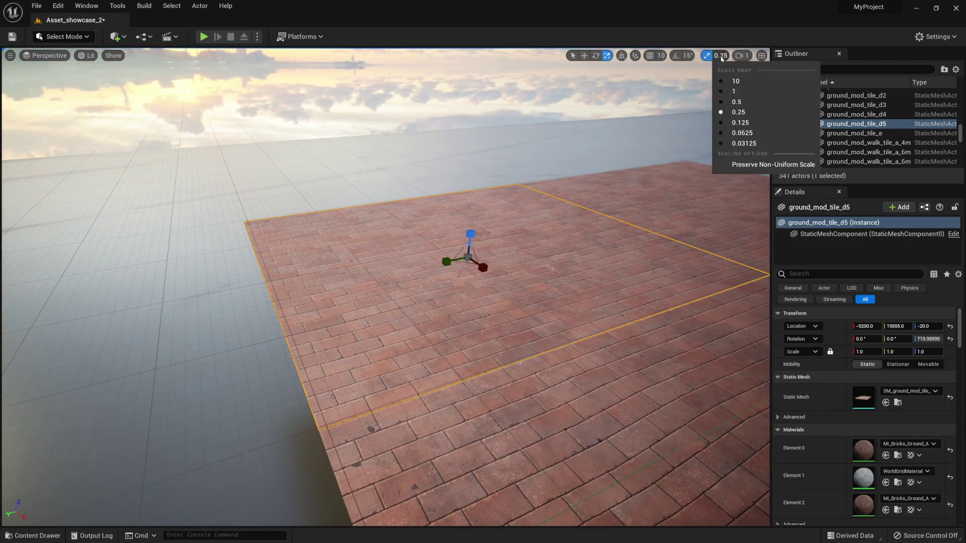
{"action": "left_click", "coordinate": [748, 103]}
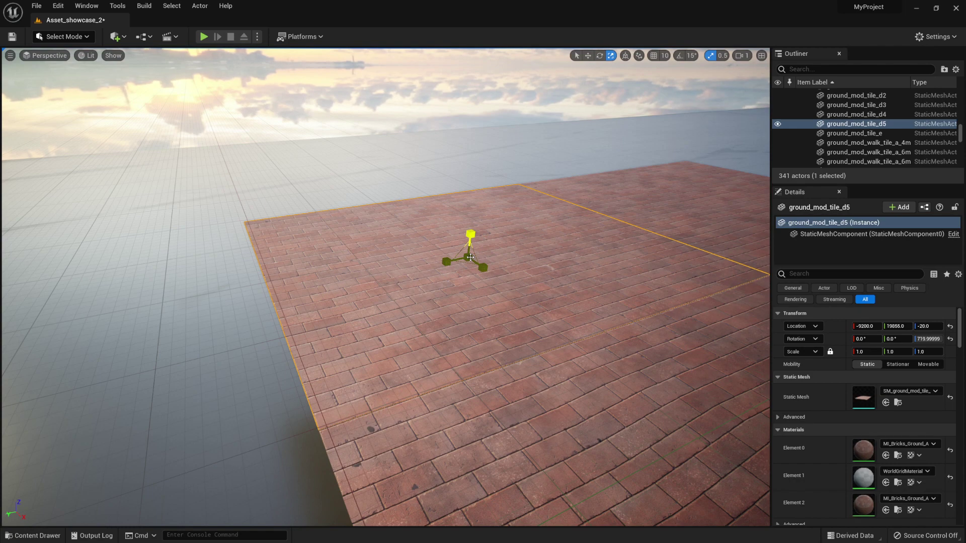
{"action": "left_click_drag", "start_coordinate": [471, 257], "coordinate": [471, 221]}
{"action": "key", "text": "ctrl+z"}
{"action": "key", "text": "s"}
{"action": "right_click_drag", "start_coordinate": [671, 151], "coordinate": [694, 137]}
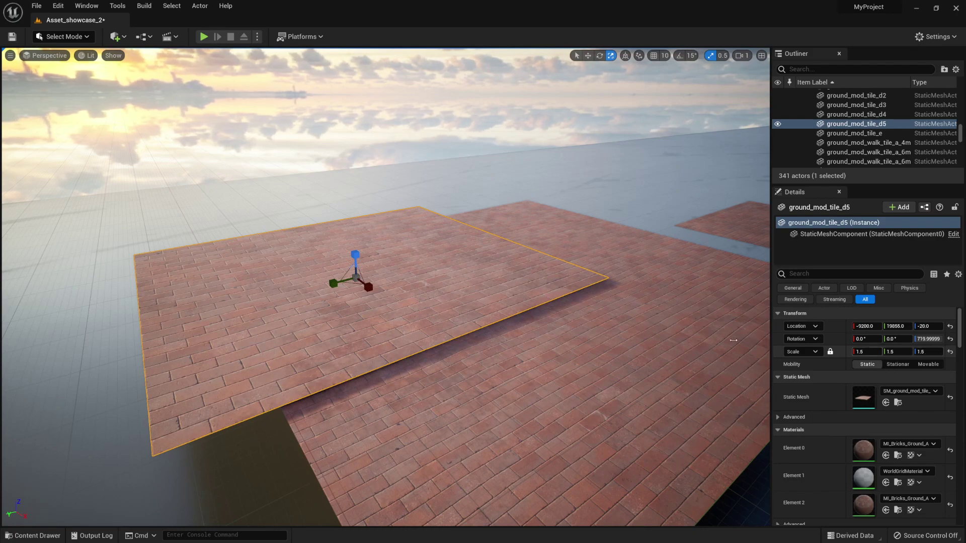
{"action": "right_click_drag", "start_coordinate": [668, 320], "coordinate": [640, 320]}
Step: Measure the width and length of an unscaled floor tile and of the enlarged tile in top view, and return to perspective
{"action": "key", "text": "alt+j"}
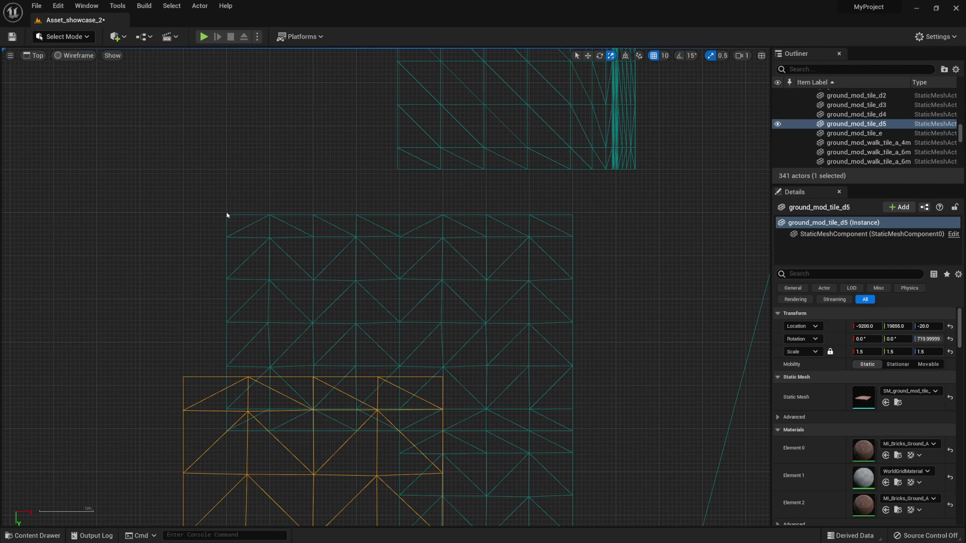
{"action": "middle_click_drag", "start_coordinate": [260, 216], "coordinate": [400, 217]}
{"action": "middle_click_drag", "start_coordinate": [226, 215], "coordinate": [225, 432]}
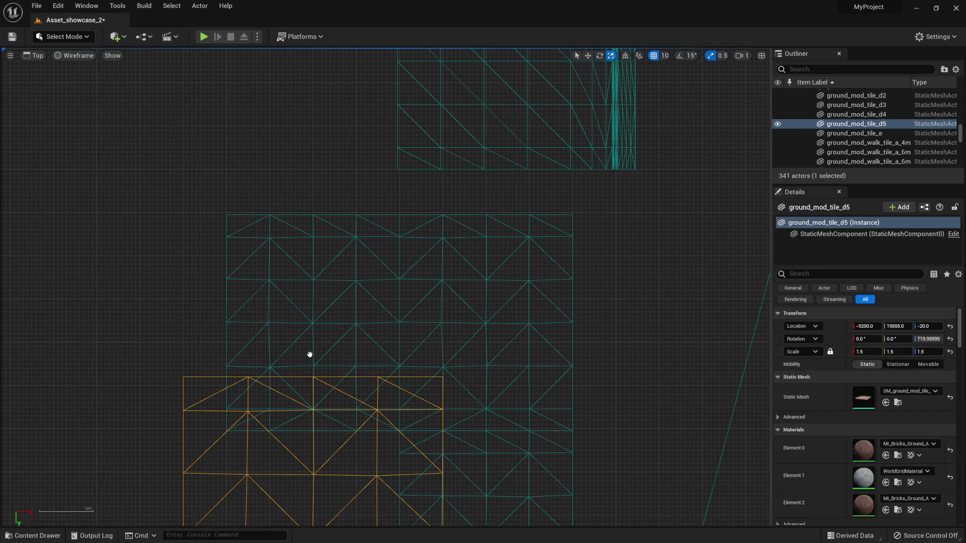
{"action": "right_click_drag", "start_coordinate": [308, 350], "coordinate": [429, 131]}
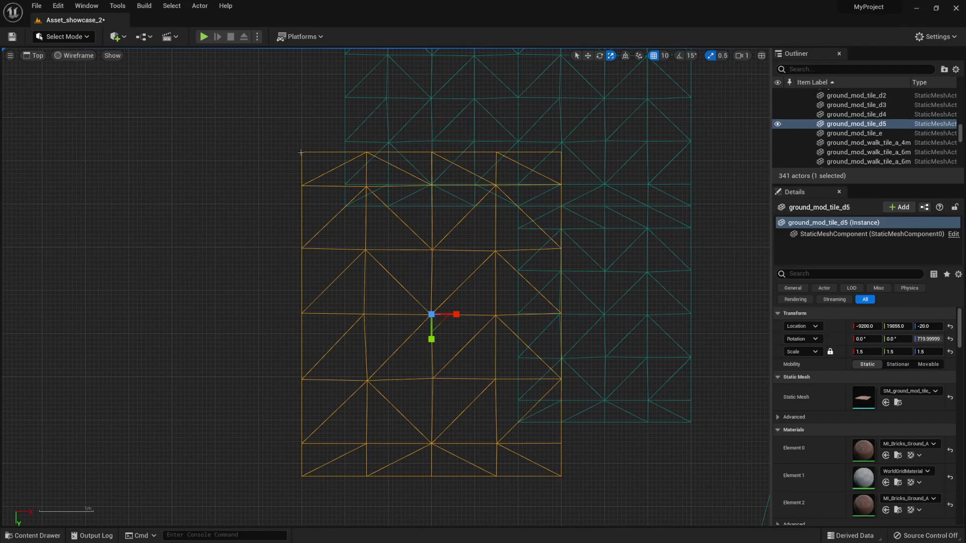
{"action": "middle_click_drag", "start_coordinate": [301, 152], "coordinate": [561, 155]}
{"action": "middle_click_drag", "start_coordinate": [301, 152], "coordinate": [303, 478]}
{"action": "left_click", "coordinate": [759, 56]}
{"action": "left_click", "coordinate": [759, 55]}
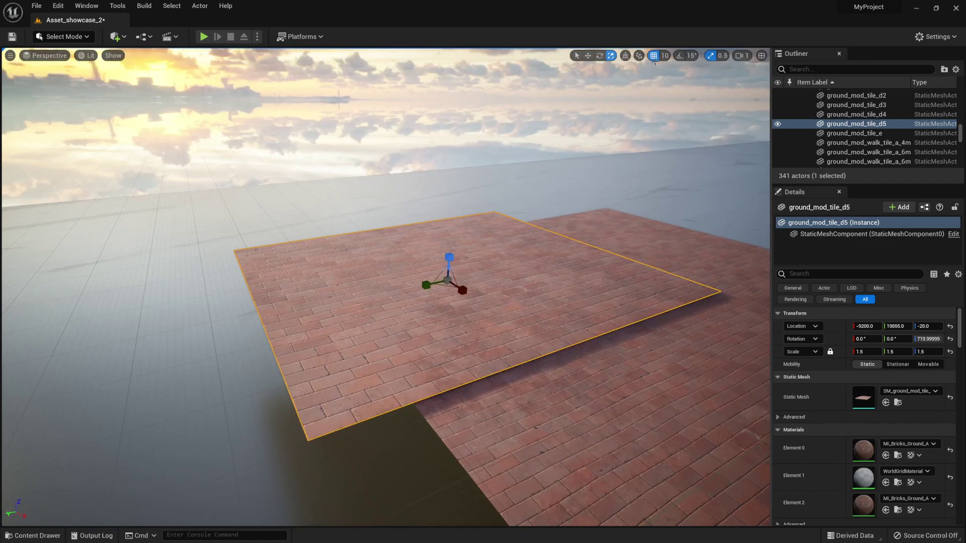
Step: Duplicate the enlarged tile with 10-unit grid snapping, placing one copy flush beside it along Y and another at X -9800
{"action": "mouse_move", "coordinate": [384, 240]}
{"action": "right_mouse_down"}
{"action": "mouse_move", "coordinate": [388, 227]}
{"action": "mouse_move", "coordinate": [378, 248]}
{"action": "right_mouse_up"}
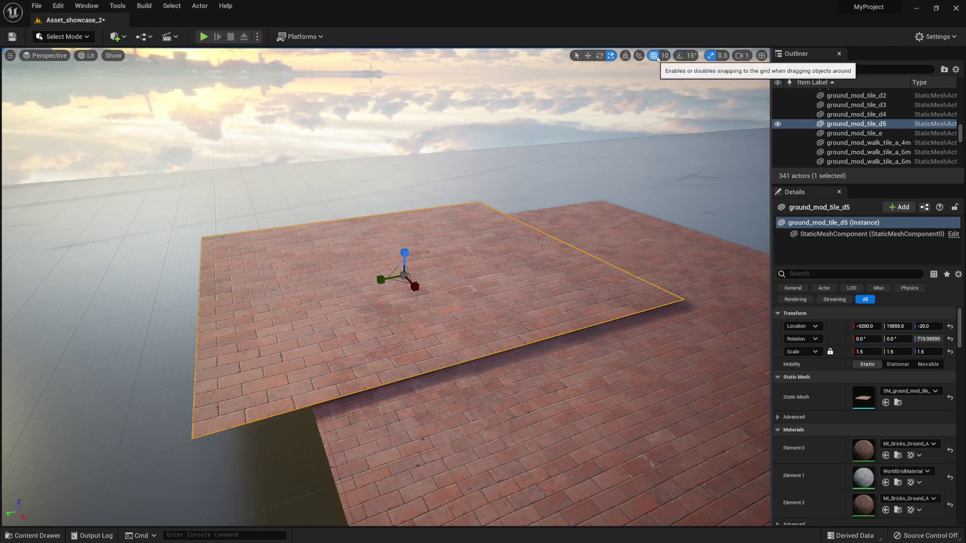
{"action": "key", "text": "w"}
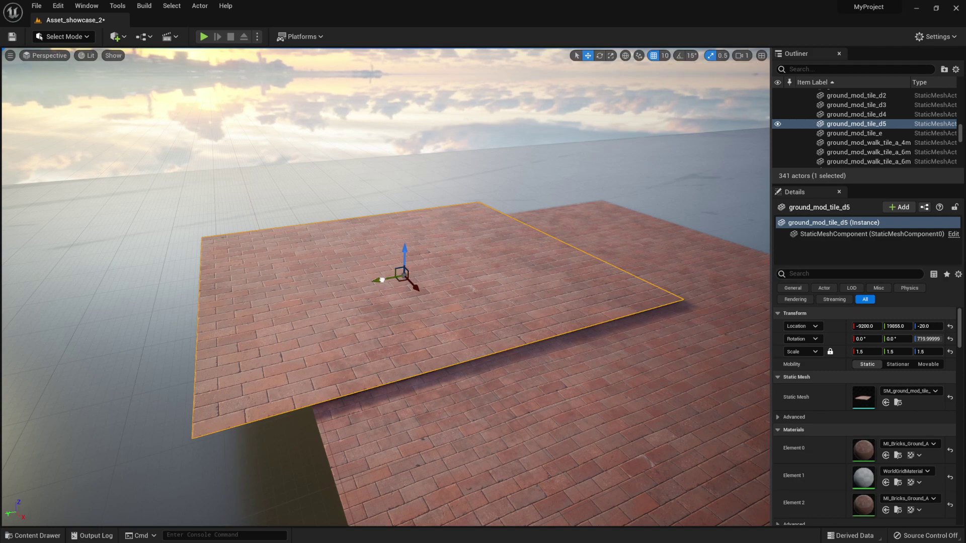
{"action": "left_click_drag", "start_coordinate": [381, 280], "coordinate": [6, 304], "text": "alt"}
{"action": "right_click_drag", "start_coordinate": [151, 302], "coordinate": [91, 282]}
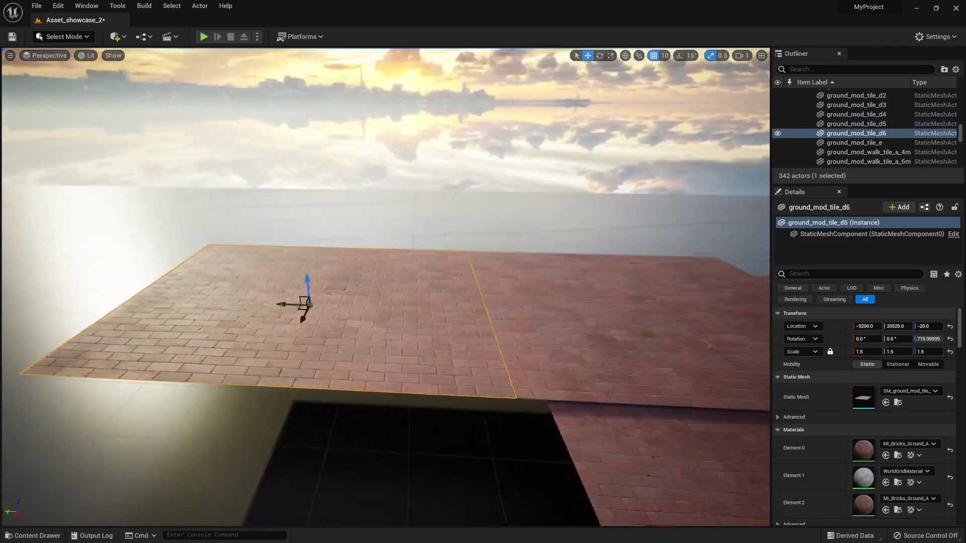
{"action": "left_click_drag", "start_coordinate": [283, 304], "coordinate": [244, 300]}
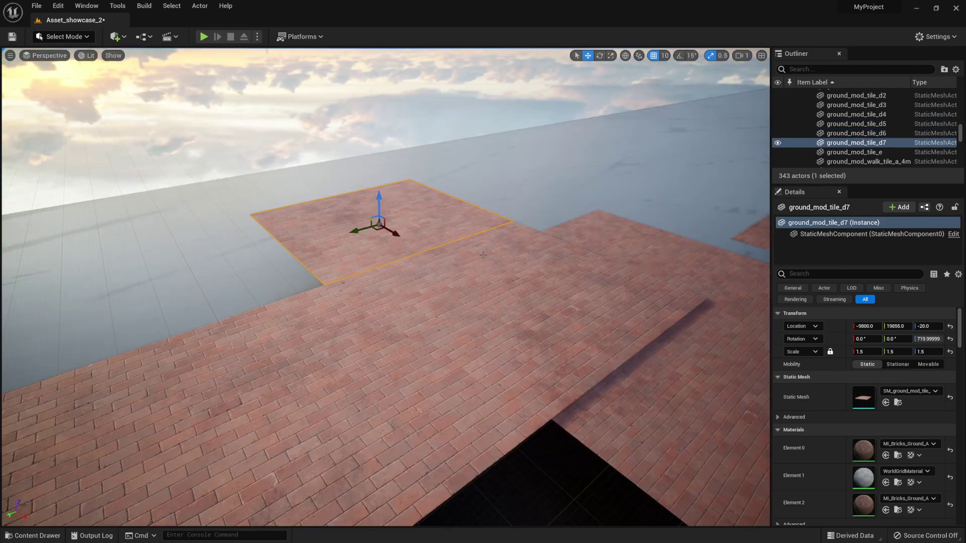
Step: Duplicate the enlarged tile at X -9800 along Y to Y 20605, flush with its neighbours
{"action": "mouse_move", "coordinate": [483, 255]}
{"action": "right_mouse_down"}
{"action": "mouse_move", "coordinate": [548, 234]}
{"action": "mouse_move", "coordinate": [483, 237]}
{"action": "right_mouse_up"}
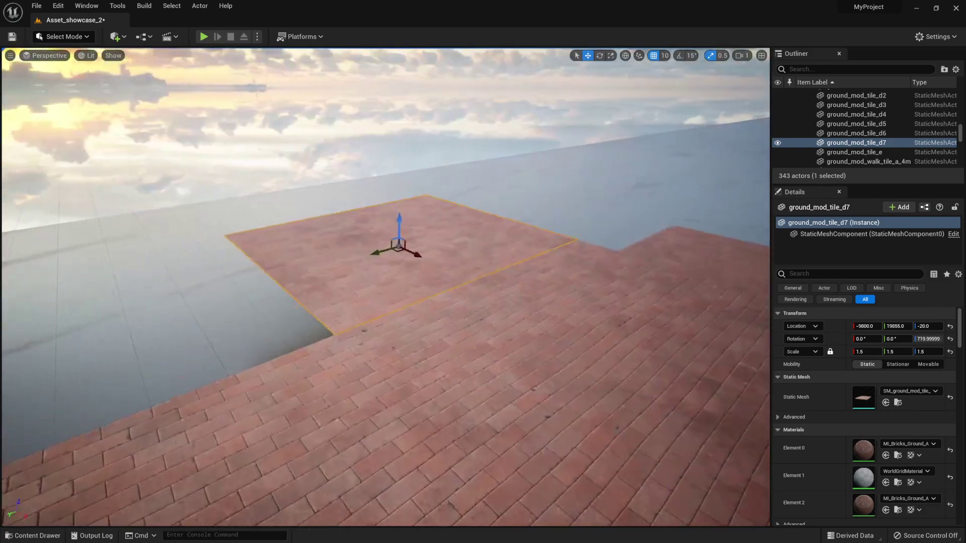
{"action": "left_click_drag", "start_coordinate": [377, 252], "coordinate": [47, 350], "text": "alt+shift"}
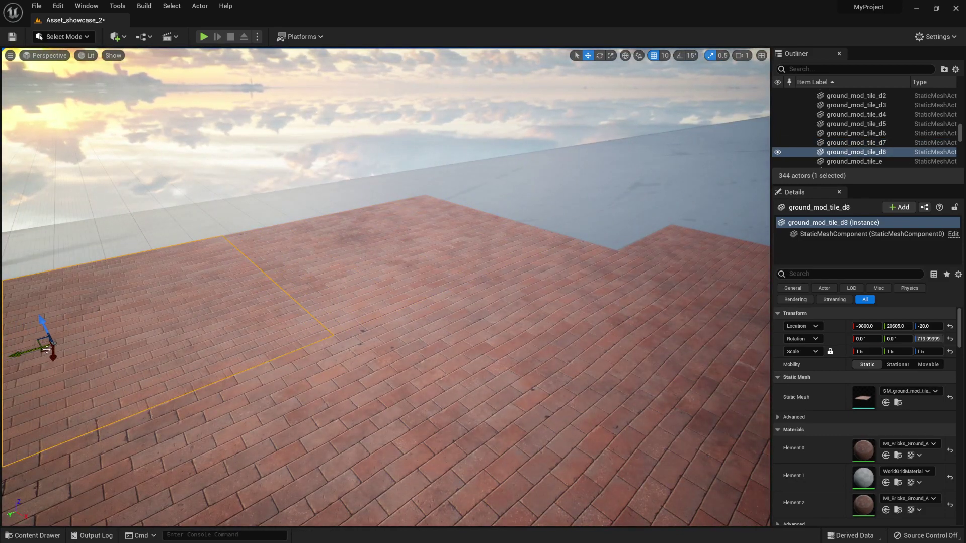
{"action": "right_click_drag", "start_coordinate": [47, 349], "coordinate": [105, 327]}
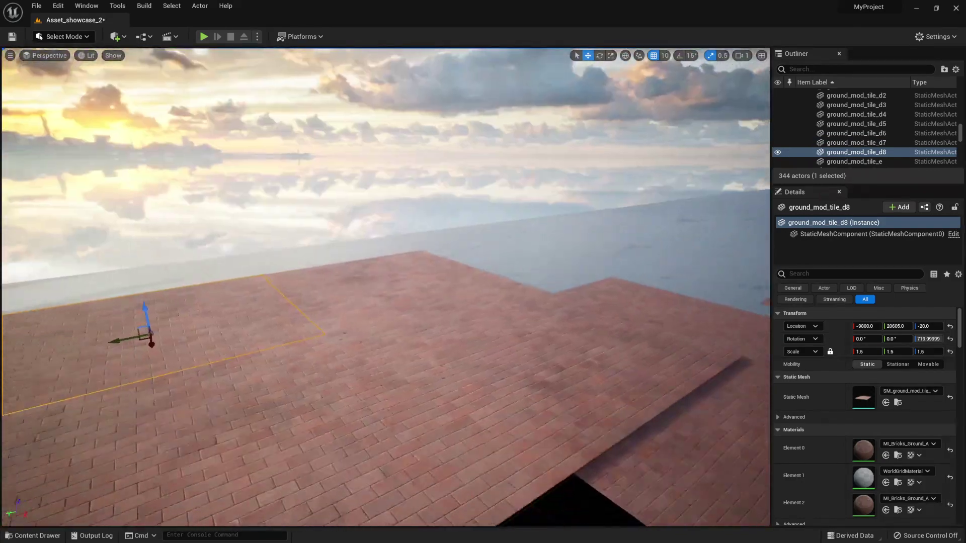
{"action": "right_click_drag", "start_coordinate": [321, 361], "coordinate": [352, 413]}
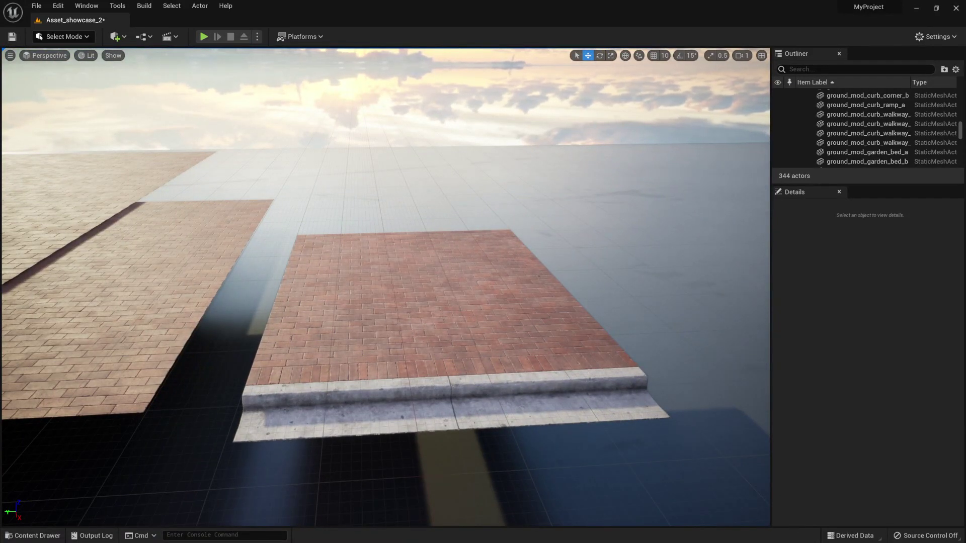
Step: Duplicate the brick curb walkway piece along Y without grid snapping, placing the copy at about Y 18490.5
{"action": "scroll", "coordinate": [398, 299], "scroll_direction": "up", "scroll_amount": 5}
{"action": "left_click", "coordinate": [398, 308]}
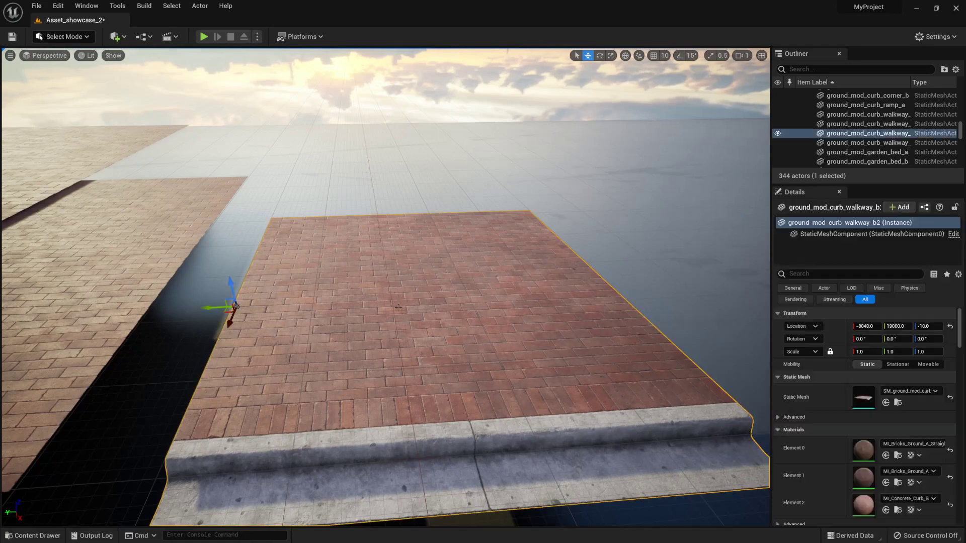
{"action": "right_click_drag", "start_coordinate": [337, 275], "coordinate": [373, 271]}
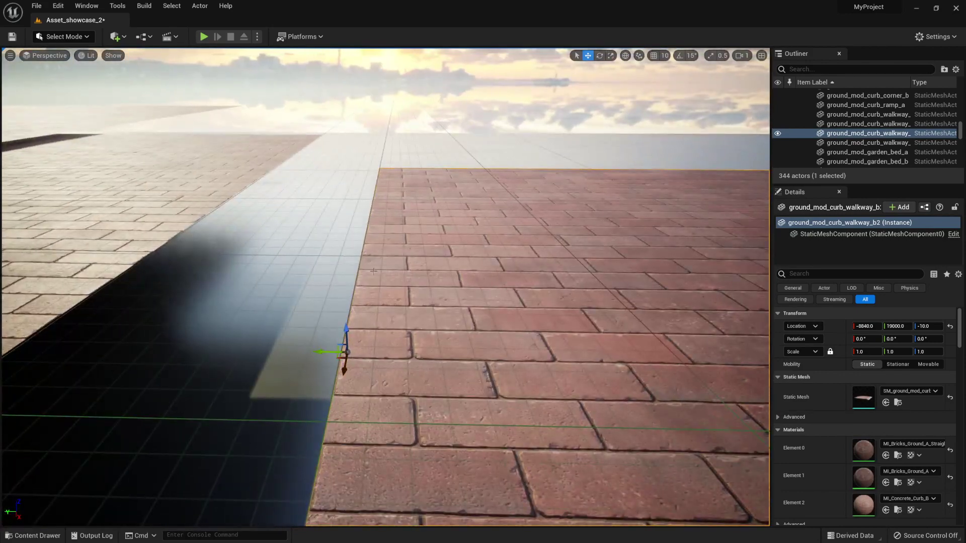
{"action": "scroll", "coordinate": [374, 271], "scroll_direction": "down", "scroll_amount": 5}
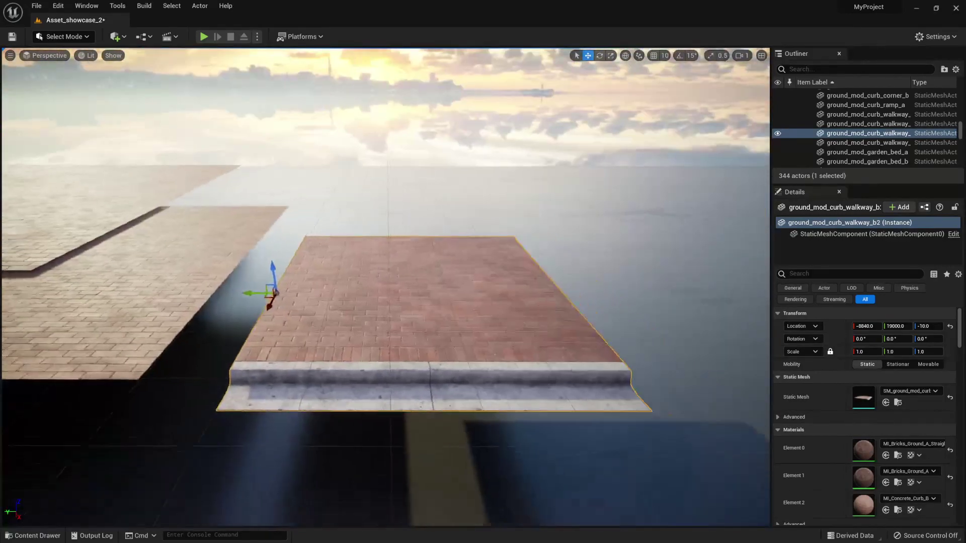
{"action": "scroll", "coordinate": [275, 293], "scroll_direction": "down", "scroll_amount": 2}
{"action": "left_click_drag", "start_coordinate": [214, 293], "coordinate": [481, 283], "text": "alt"}
{"action": "key", "text": "w"}
{"action": "right_click_drag", "start_coordinate": [481, 283], "coordinate": [496, 277]}
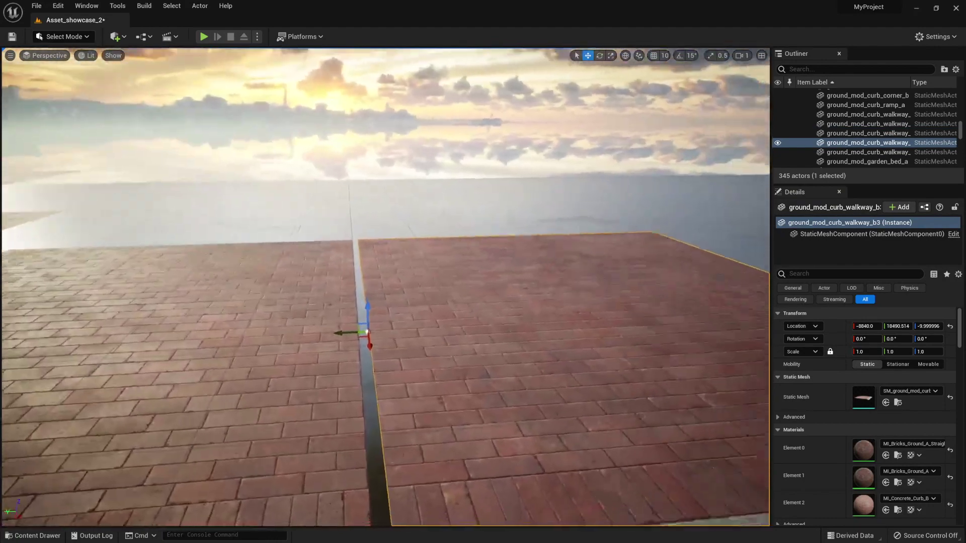
Step: Move the duplicated curb walkway piece freely along Y to about Y 18500 to close the gap
{"action": "scroll", "coordinate": [483, 283], "scroll_direction": "down", "scroll_amount": 3}
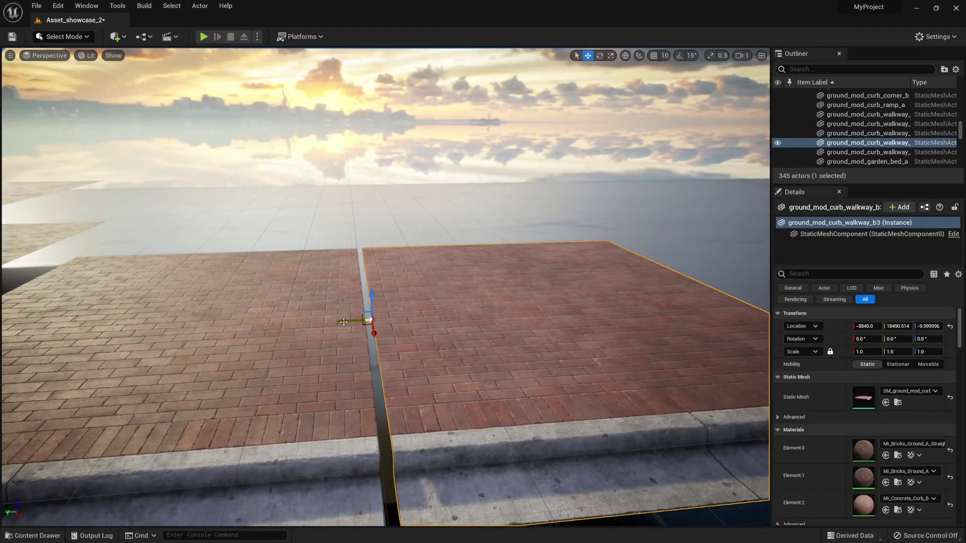
{"action": "right_click_drag", "start_coordinate": [238, 321], "coordinate": [282, 353]}
{"action": "key", "text": "w"}
{"action": "key", "text": "s"}
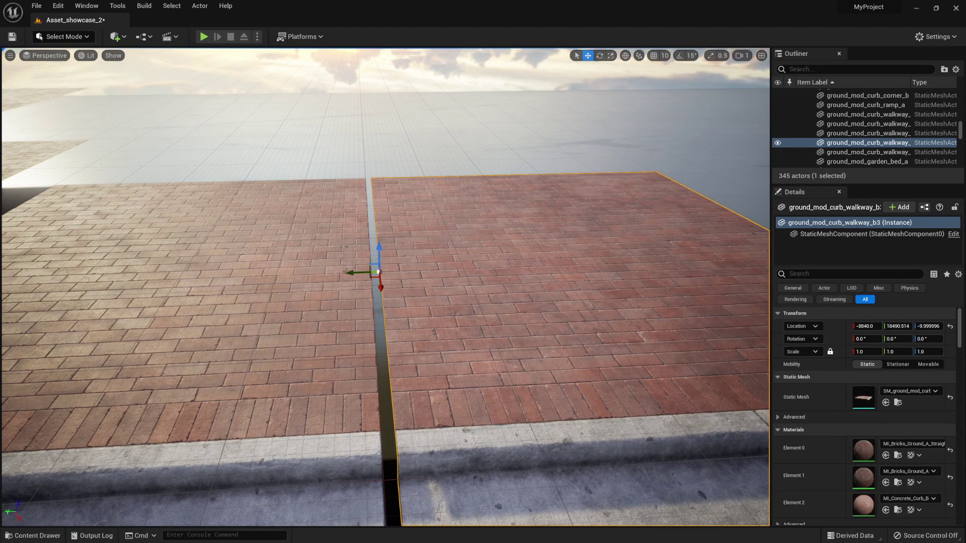
{"action": "mouse_move", "coordinate": [350, 272]}
{"action": "left_mouse_down"}
{"action": "mouse_move", "coordinate": [340, 273]}
{"action": "mouse_move", "coordinate": [409, 273]}
{"action": "mouse_move", "coordinate": [306, 286]}
{"action": "mouse_move", "coordinate": [352, 287]}
{"action": "left_mouse_up"}
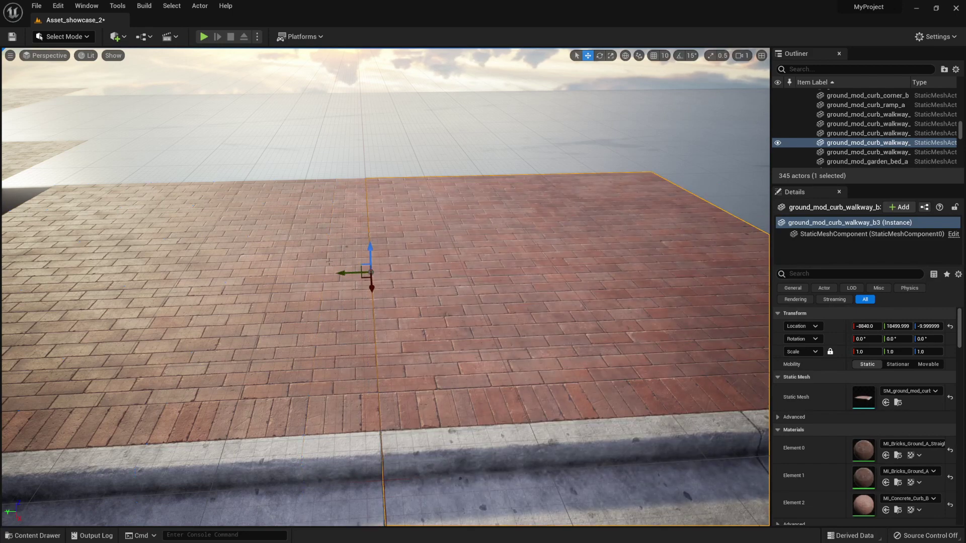
{"action": "right_click_drag", "start_coordinate": [332, 282], "coordinate": [313, 271]}
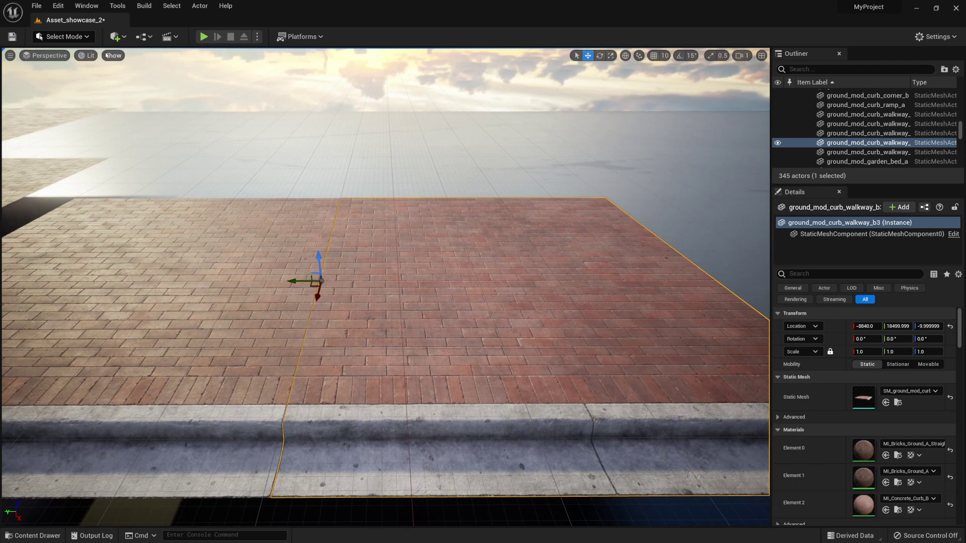
Step: Switch the viewport to Wireframe and shift the duplicated curb walkway piece in the XY plane to about X -8823.8, Y 18498.8
{"action": "left_click", "coordinate": [89, 56]}
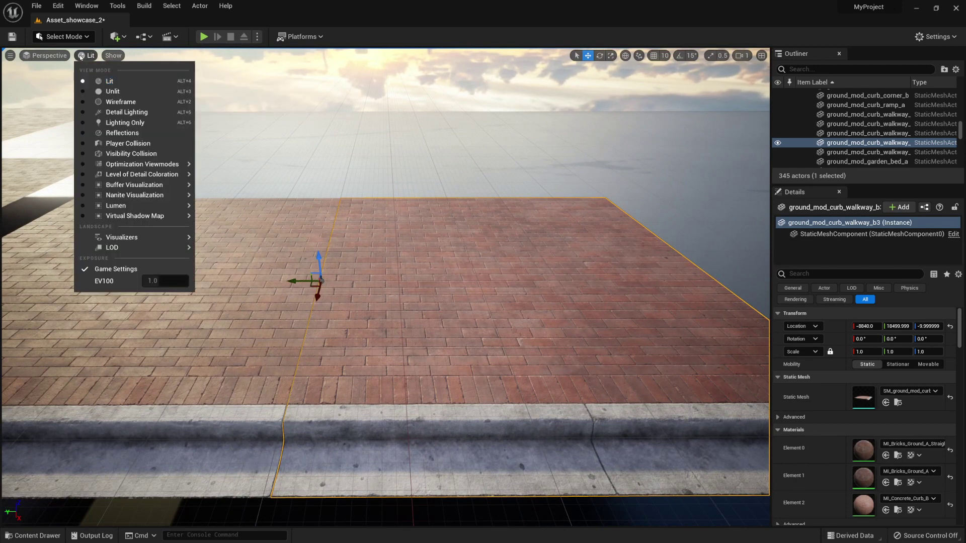
{"action": "left_click", "coordinate": [113, 104]}
{"action": "right_click_drag", "start_coordinate": [112, 104], "coordinate": [98, 117]}
{"action": "key", "text": "w"}
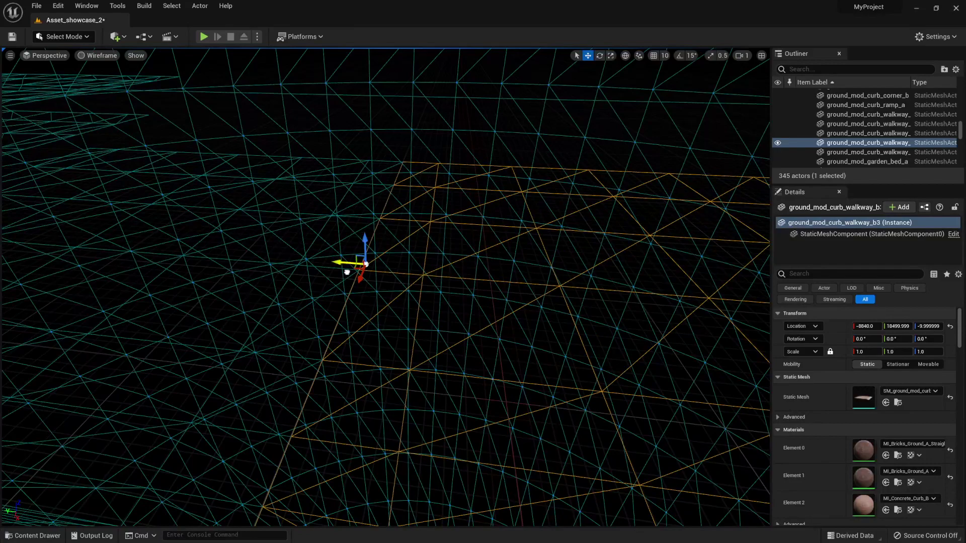
{"action": "mouse_move", "coordinate": [345, 267]}
{"action": "right_mouse_down"}
{"action": "mouse_move", "coordinate": [372, 256]}
{"action": "mouse_move", "coordinate": [355, 258]}
{"action": "right_mouse_up"}
{"action": "key", "text": "w"}
{"action": "right_click_drag", "start_coordinate": [373, 325], "coordinate": [372, 322]}
{"action": "key", "text": "s"}
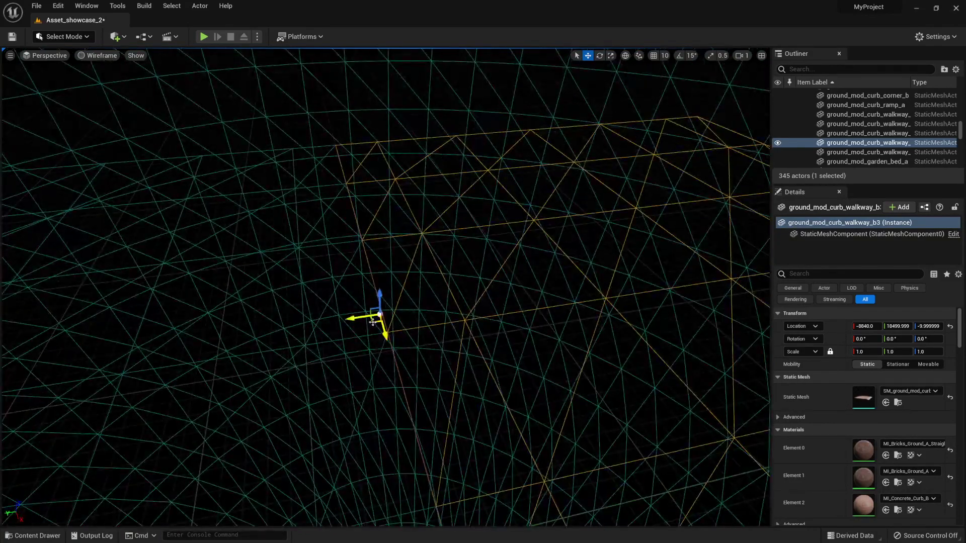
{"action": "mouse_move", "coordinate": [373, 322]}
{"action": "left_mouse_down"}
{"action": "mouse_move", "coordinate": [411, 314]}
{"action": "mouse_move", "coordinate": [371, 338]}
{"action": "mouse_move", "coordinate": [394, 338]}
{"action": "mouse_move", "coordinate": [373, 338]}
{"action": "mouse_move", "coordinate": [362, 325]}
{"action": "mouse_move", "coordinate": [357, 243]}
{"action": "mouse_move", "coordinate": [371, 336]}
{"action": "mouse_move", "coordinate": [383, 339]}
{"action": "left_mouse_up"}
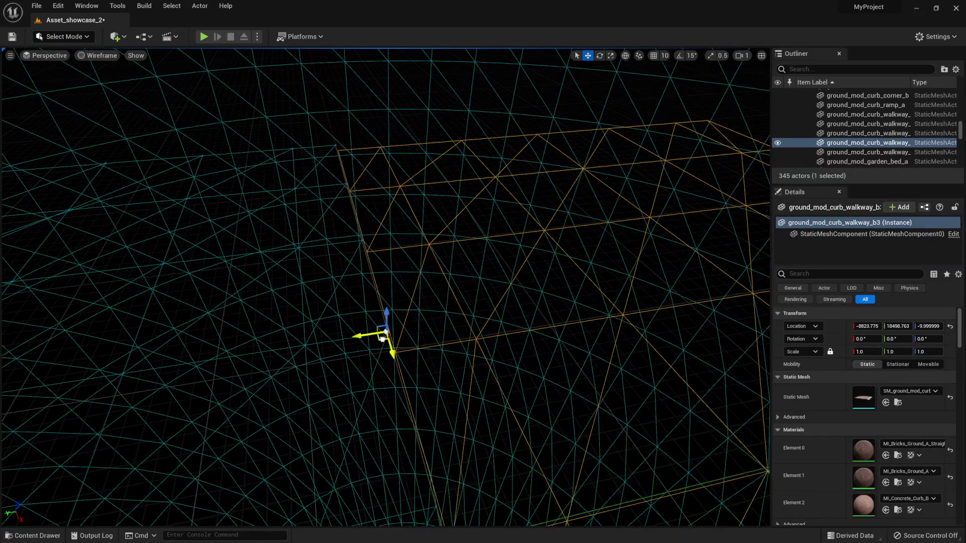
{"action": "right_click_drag", "start_coordinate": [383, 339], "coordinate": [438, 337]}
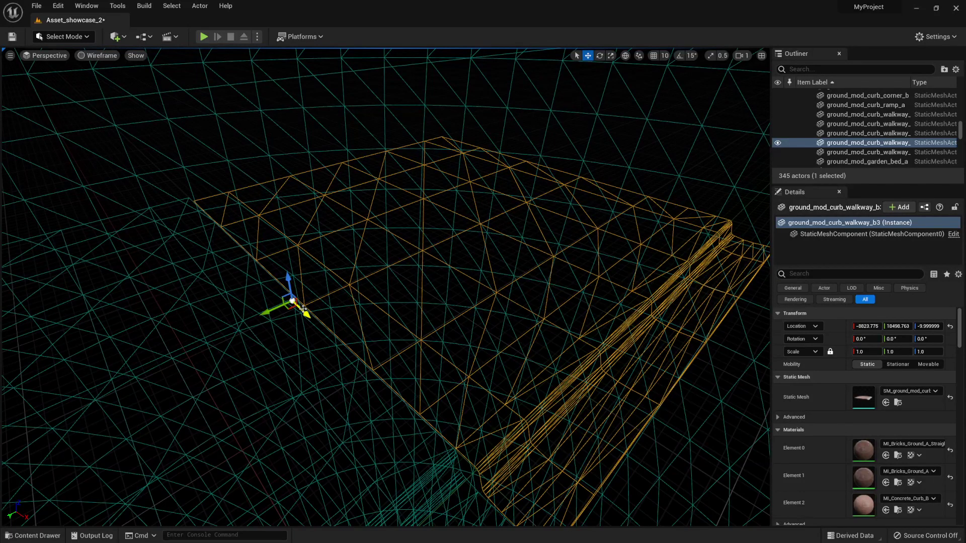
Step: Undo the last shift of the duplicated curb walkway piece and reposition it along X to about X -8915
{"action": "key", "text": "ctrl+z"}
{"action": "key", "text": "ctrl+y"}
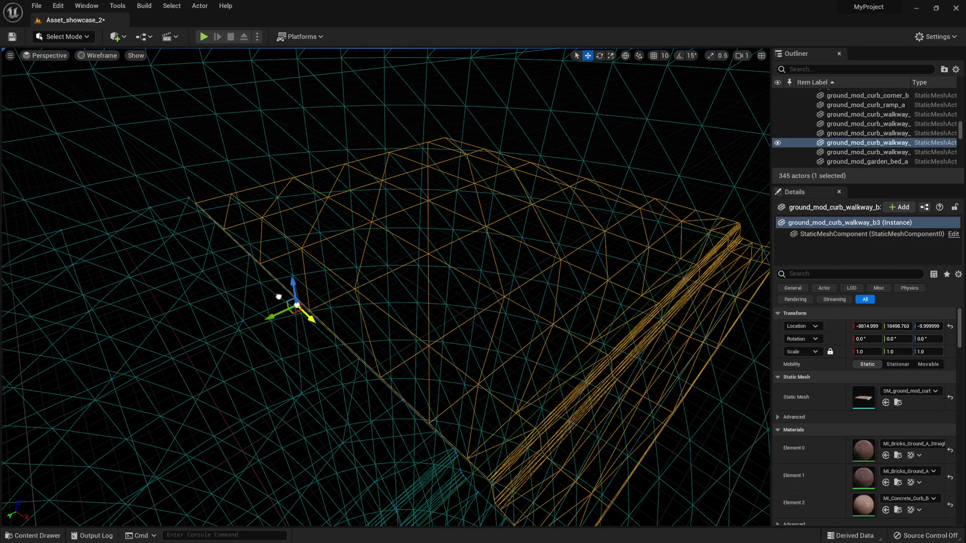
{"action": "key", "text": "ctrl+z"}
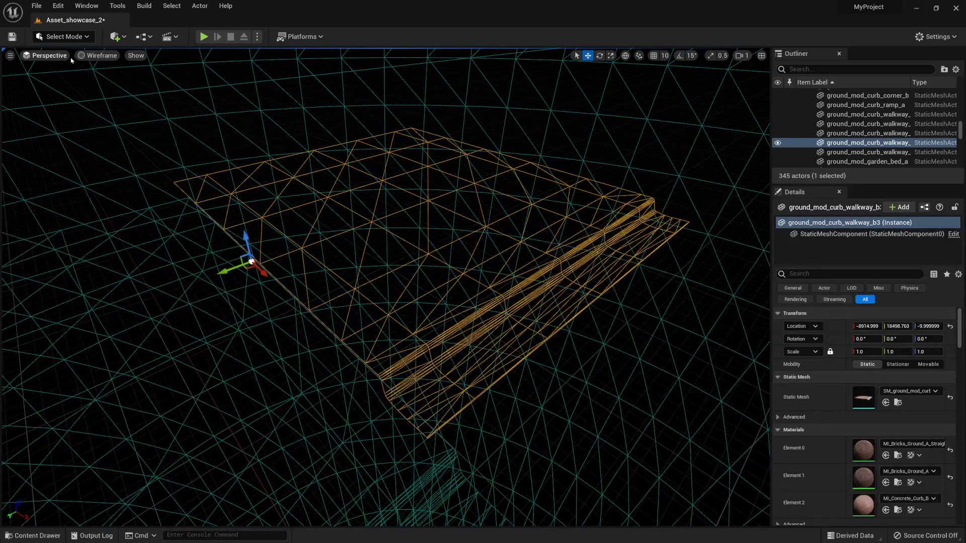
Step: Switch the viewport back to Lit and slide the duplicated curb walkway piece along X to about X -9115
{"action": "left_click", "coordinate": [97, 55]}
{"action": "left_click", "coordinate": [117, 104]}
{"action": "key", "text": "alt+4"}
{"action": "left_click_drag", "start_coordinate": [262, 276], "coordinate": [227, 205]}
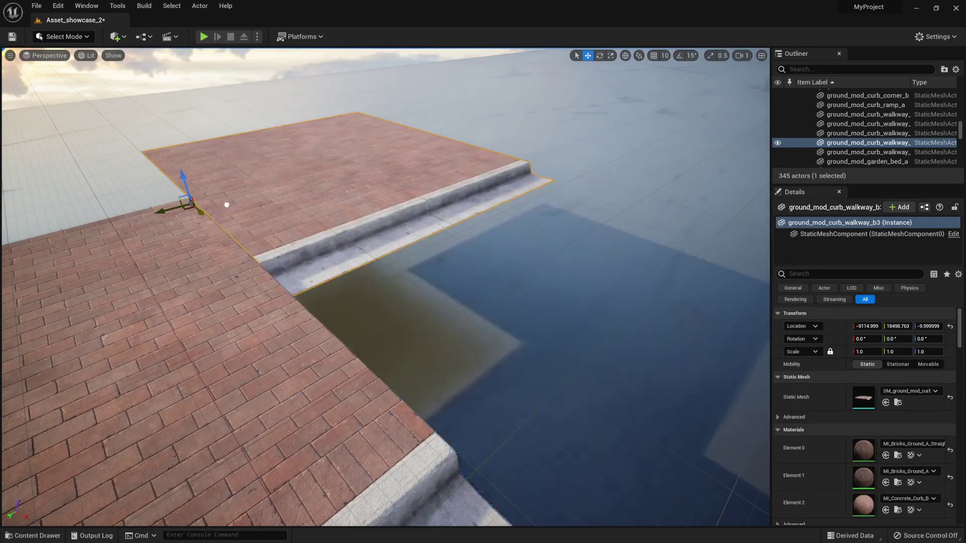
{"action": "right_click_drag", "start_coordinate": [227, 205], "coordinate": [312, 131]}
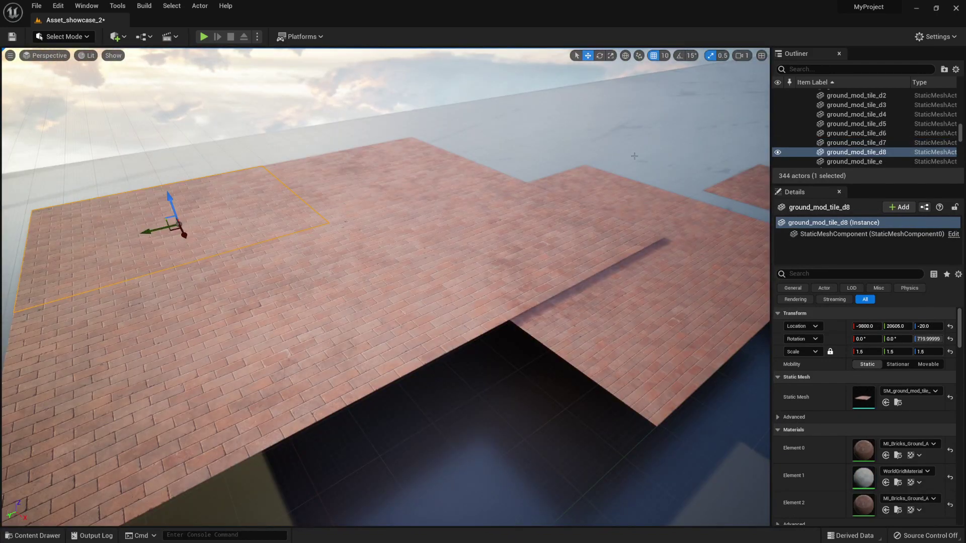
{"action": "right_click_drag", "start_coordinate": [536, 184], "coordinate": [315, 335]}
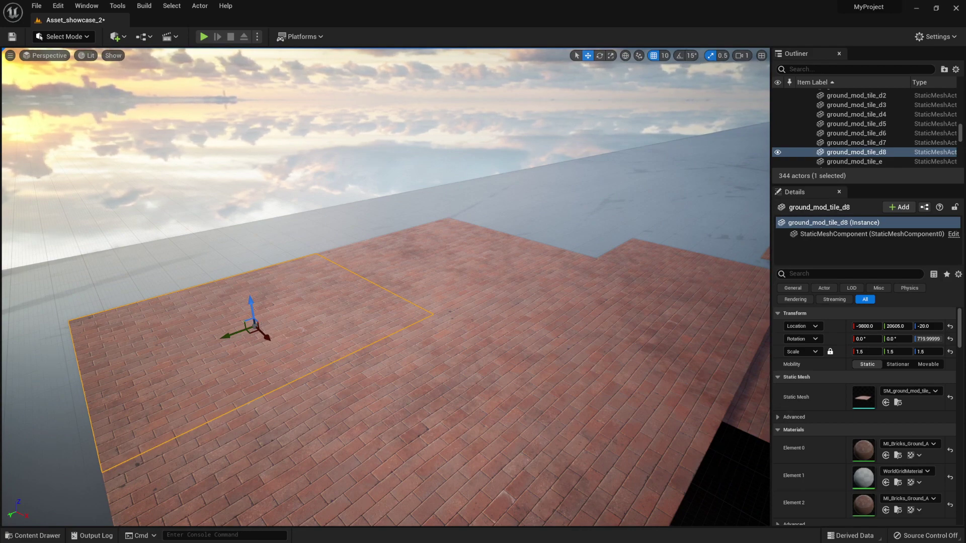
{"action": "right_click_drag", "start_coordinate": [386, 287], "coordinate": [341, 294]}
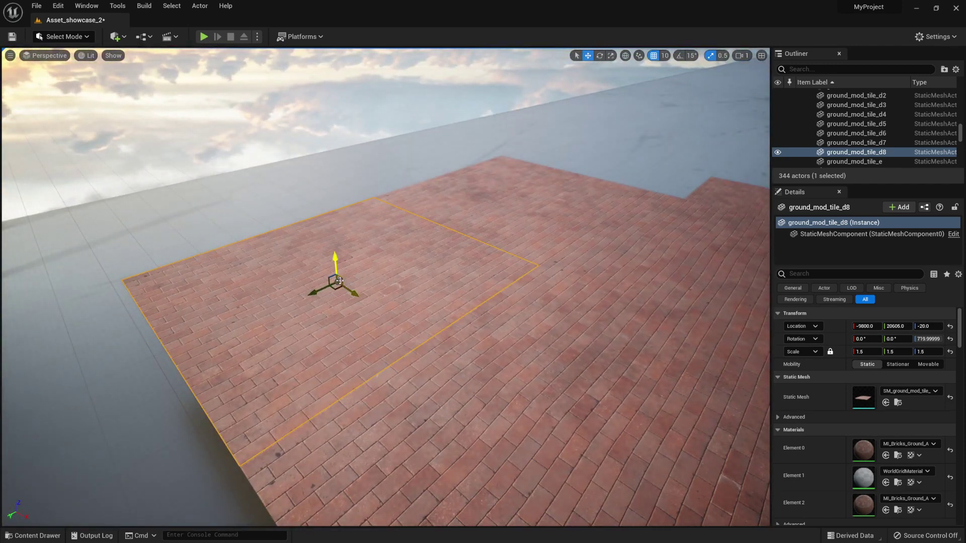